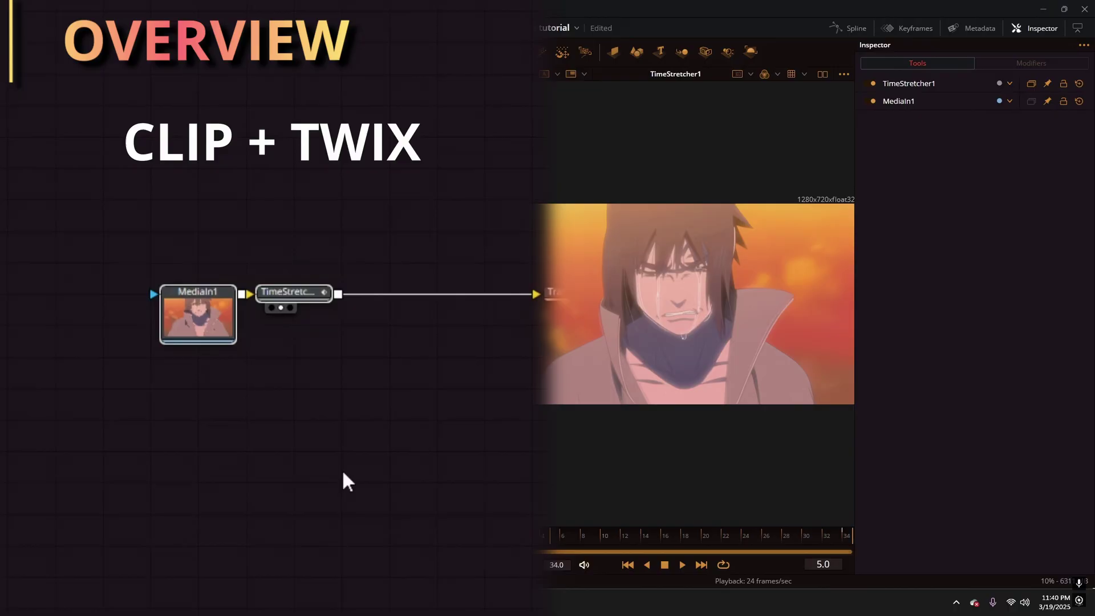
Step: Examine the clip's node chain: MediaIn1 with TimeStretcher1, Transform4 with the ekawa ExShake, and the DefocusGamma blur node
click(302, 296)
drag(244, 193, 464, 325)
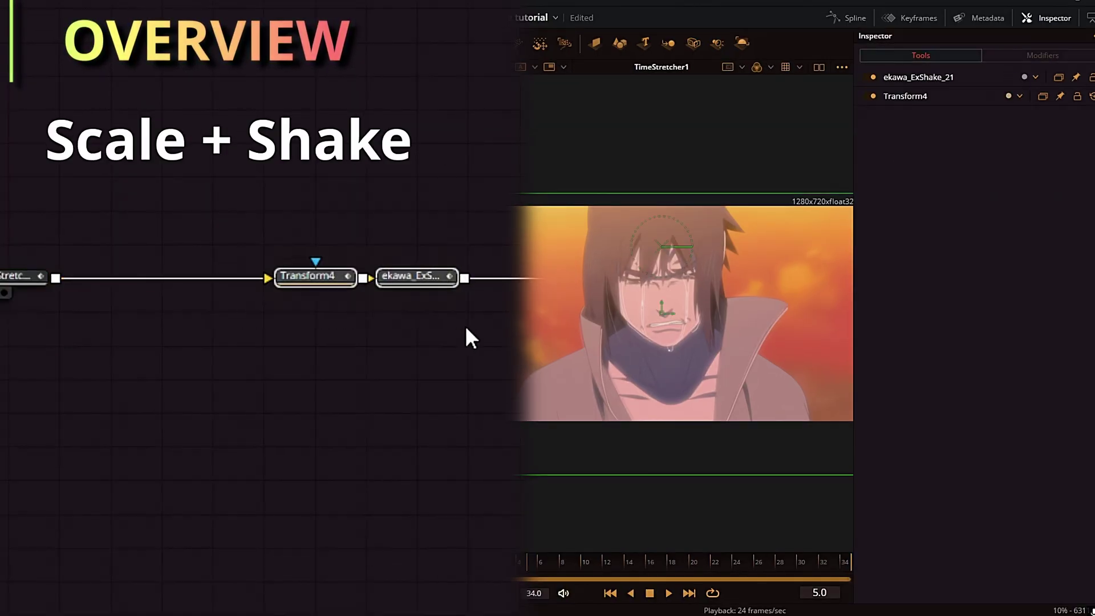
click(305, 285)
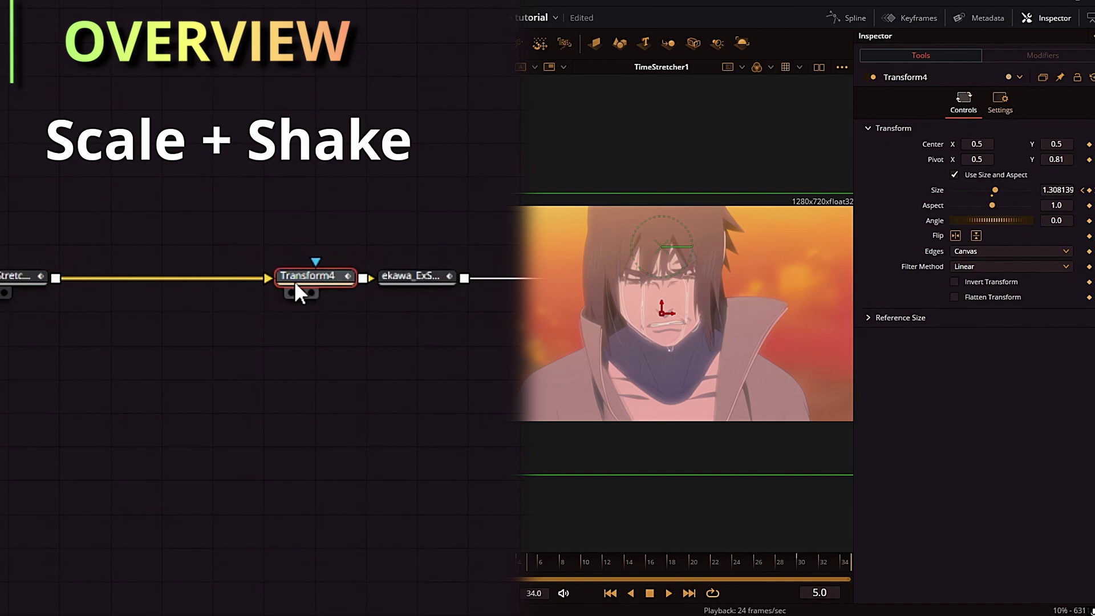
click(441, 282)
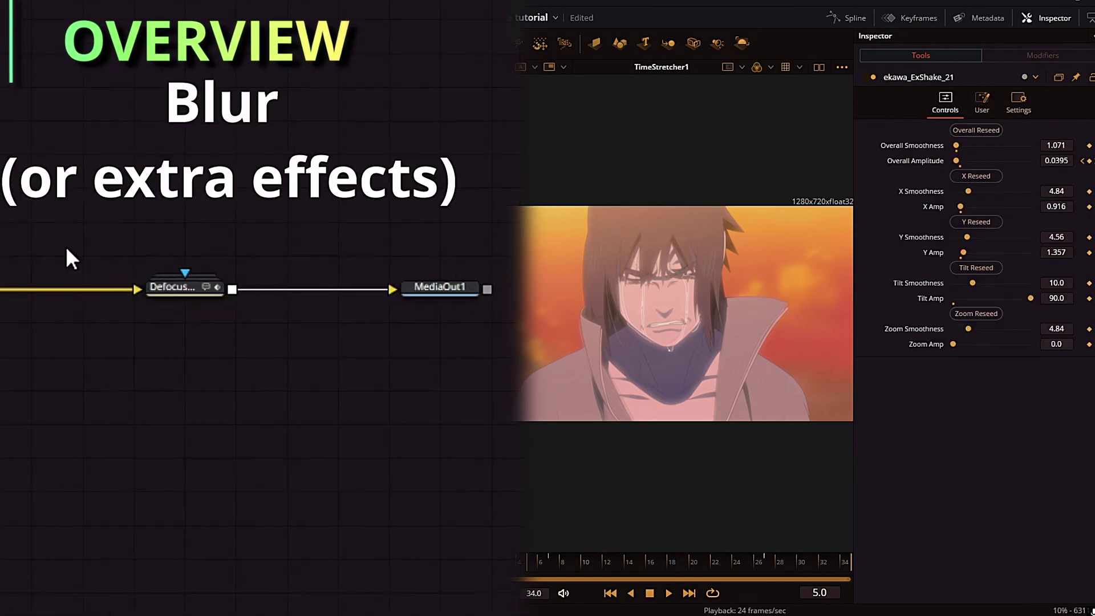
drag(67, 246, 245, 333)
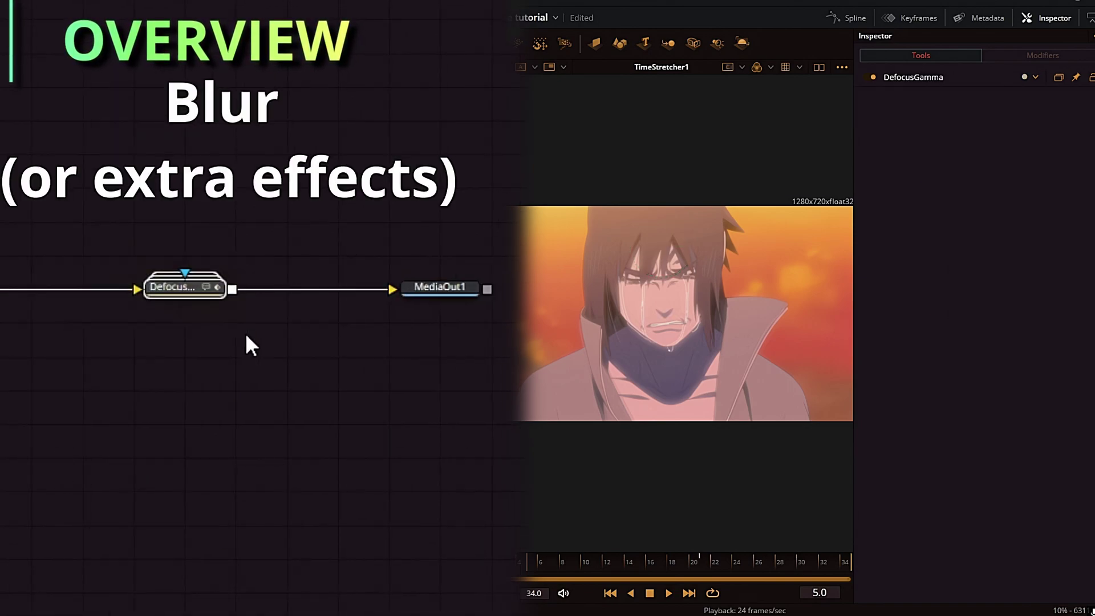
click(139, 417)
click(183, 287)
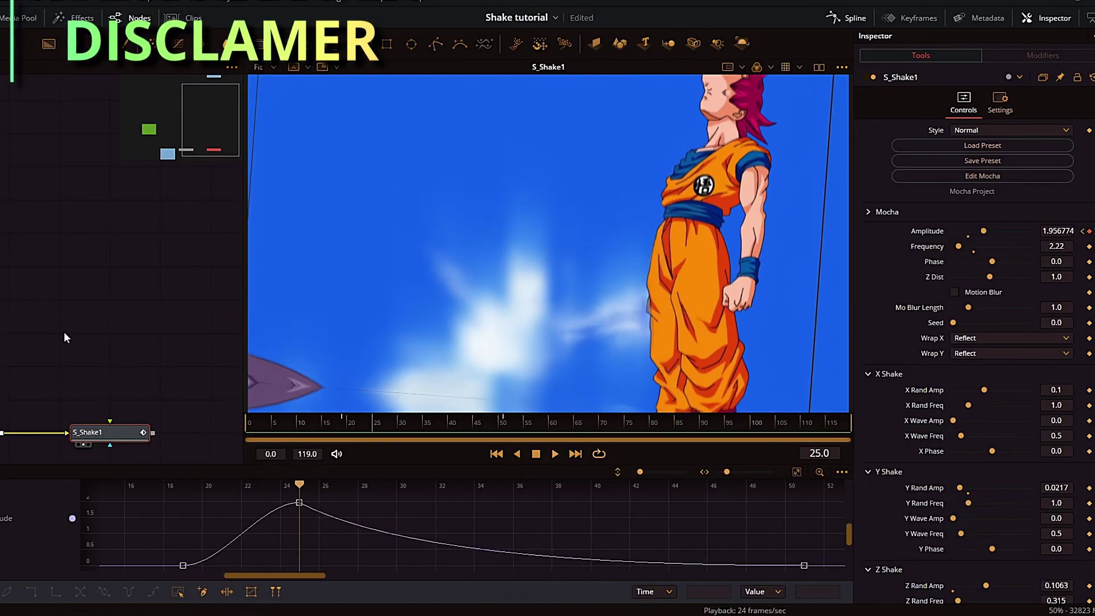
Step: Add the CAMERA SHAKE BEST tool to the node graph
key(shift+space)
text(best)
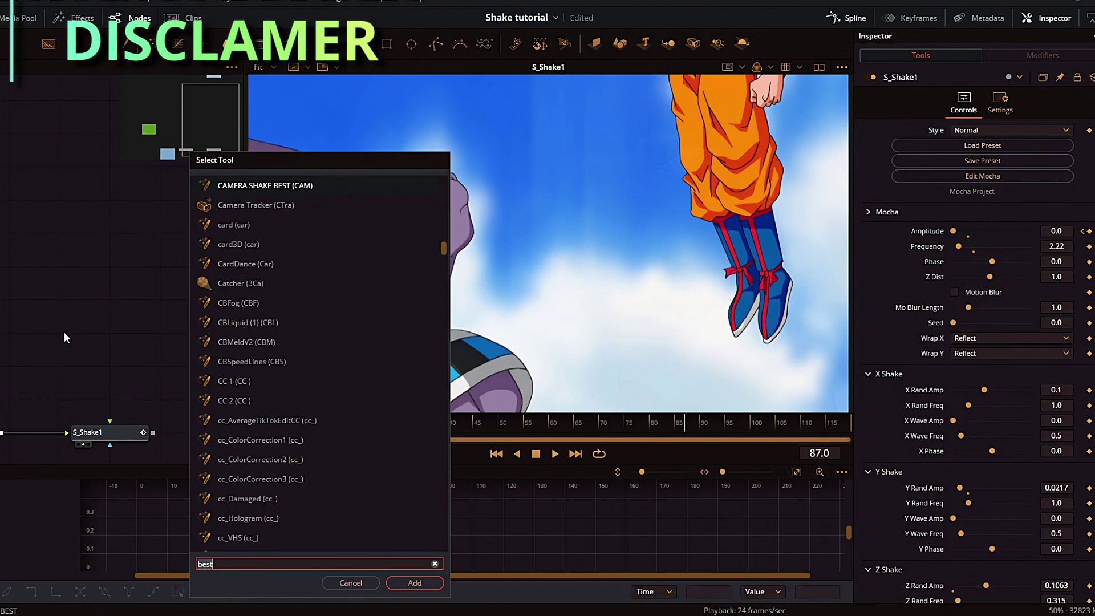
key(BackSpace)
key(BackSpace)
key(BackSpace)
key(BackSpace)
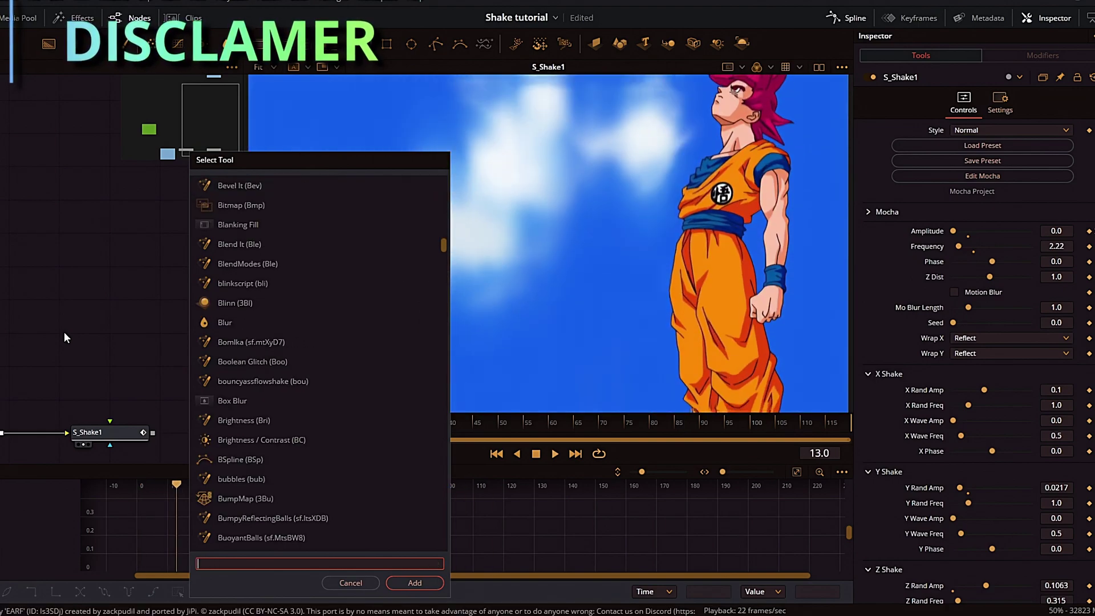
text(best)
key(Return)
Step: Add an ekawa sShake tool to the node graph and select both newly added shake nodes
key(shift+space)
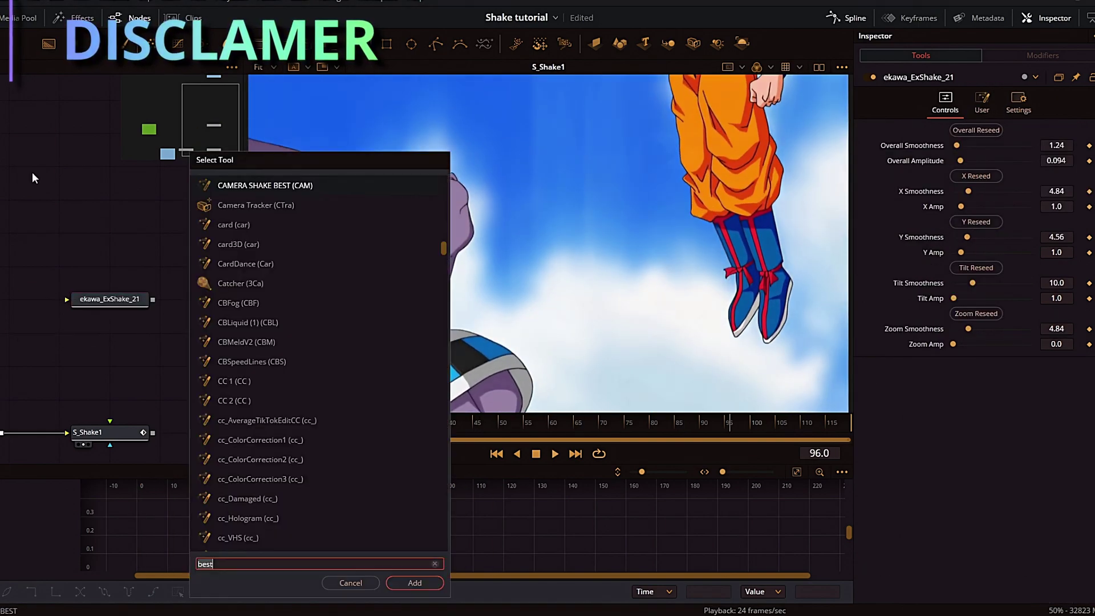
text(sshak)
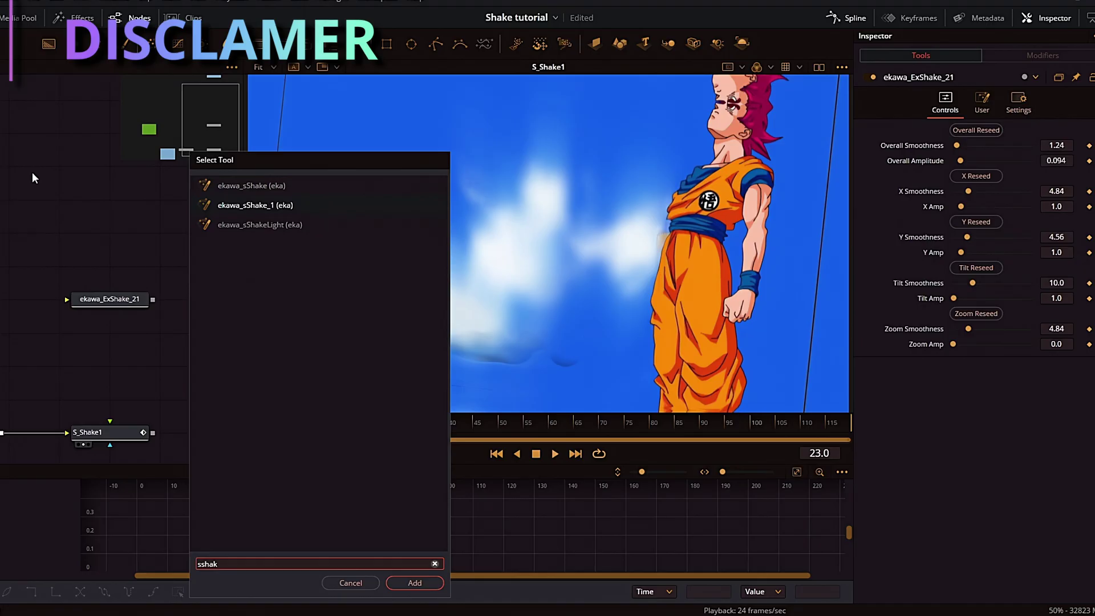
key(Down)
key(Return)
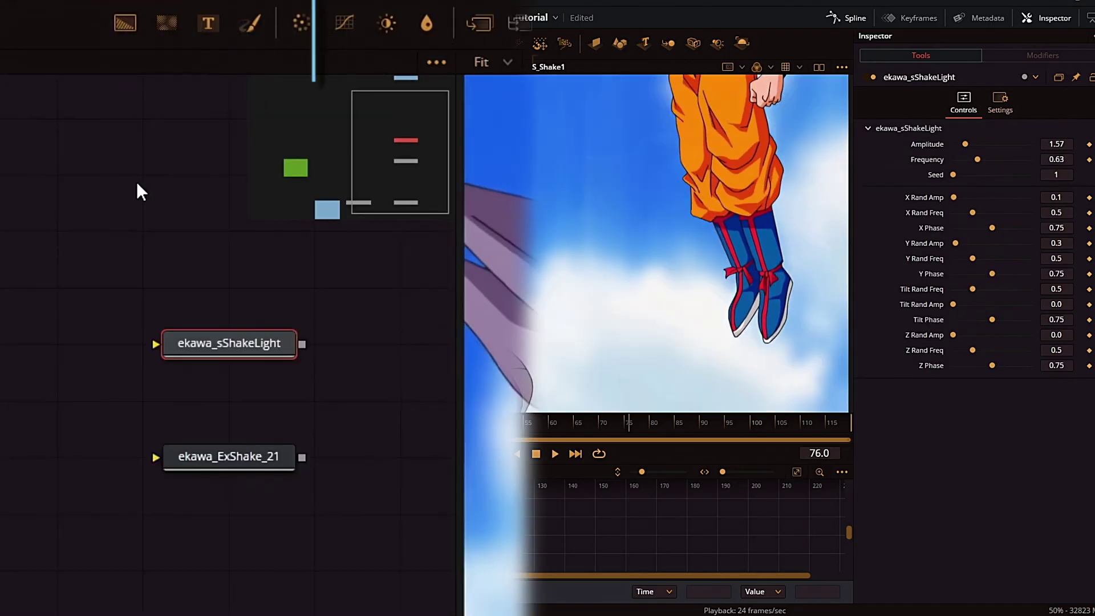
drag(55, 136, 143, 311)
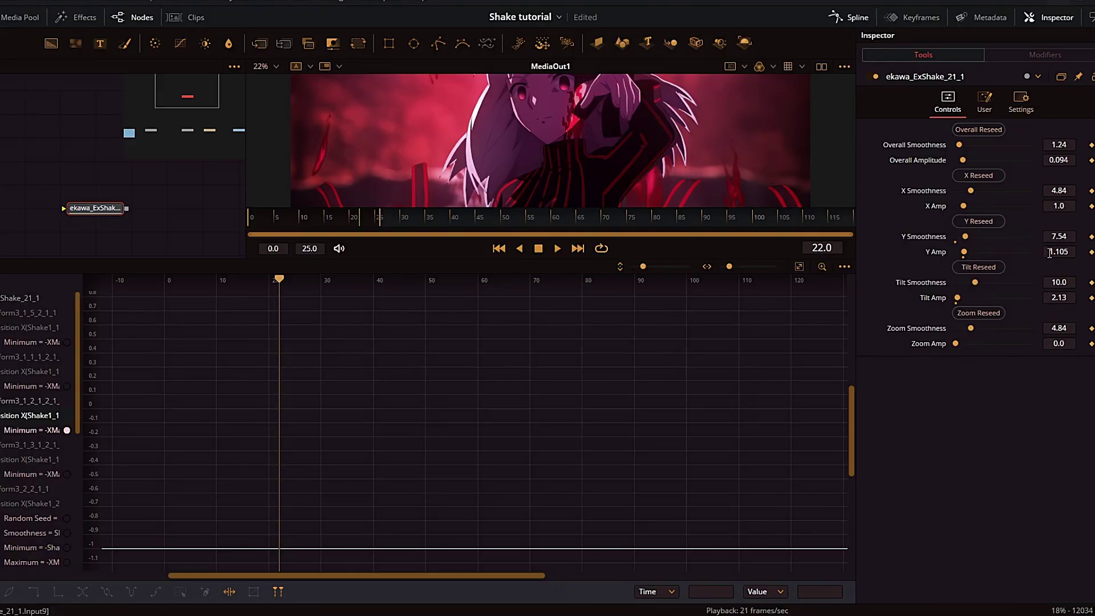
Step: Set the Y Amp of ekawa_ExShake_21_1 to 1.156 and reseed its Y motion several times
drag(1049, 253, 1054, 253)
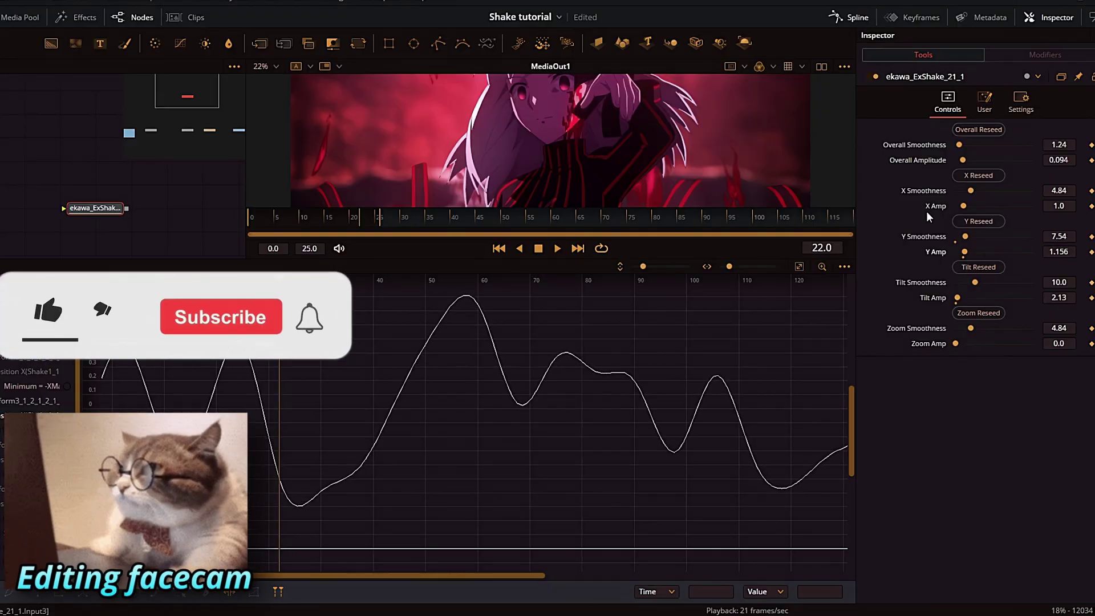
click(974, 220)
click(974, 221)
click(974, 220)
click(974, 221)
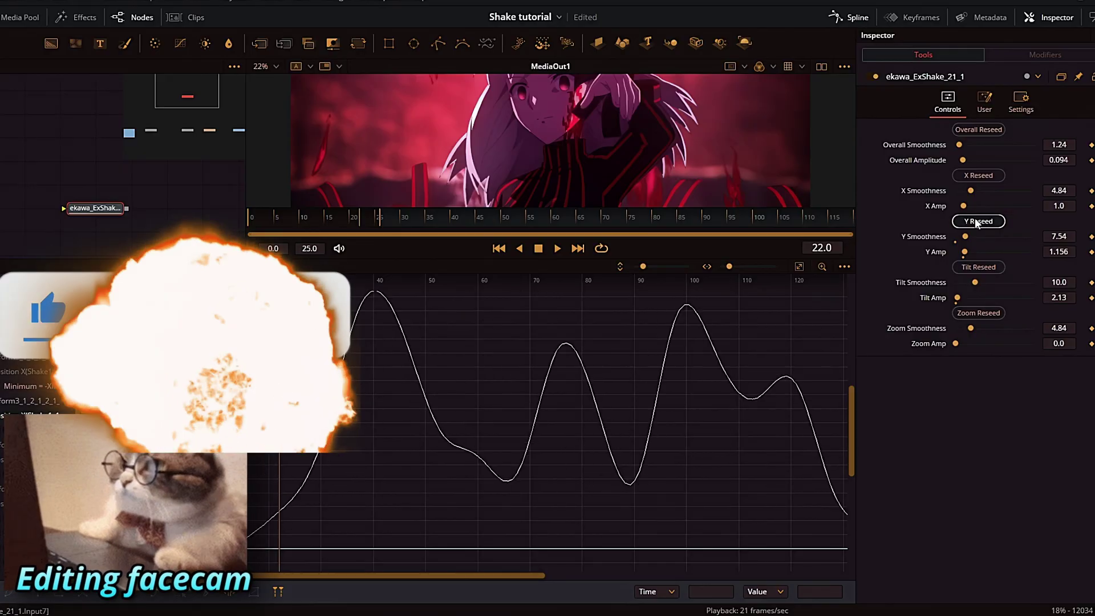
click(975, 222)
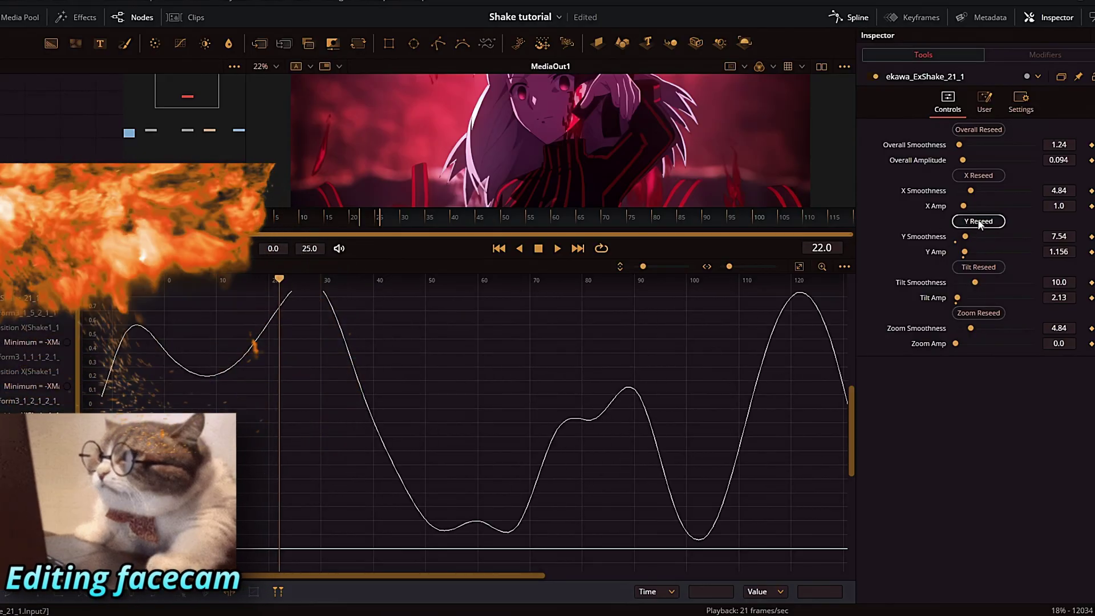
click(978, 221)
click(977, 221)
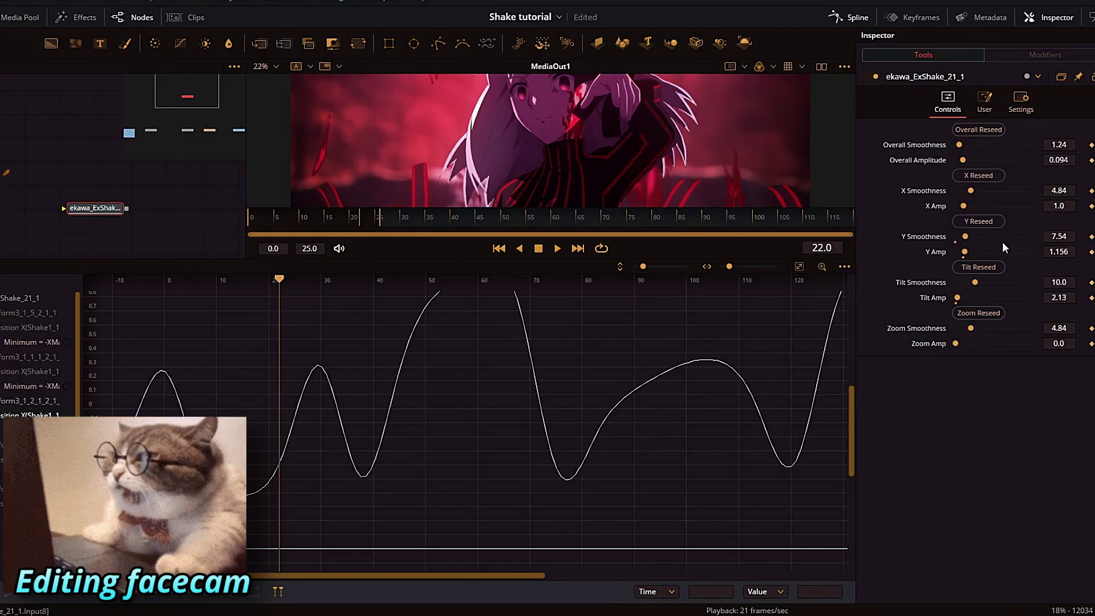
Step: Lower the Y Smoothness of ekawa_ExShake_21_1 to 5.0 and adjust its Y Amp
drag(1058, 236, 995, 236)
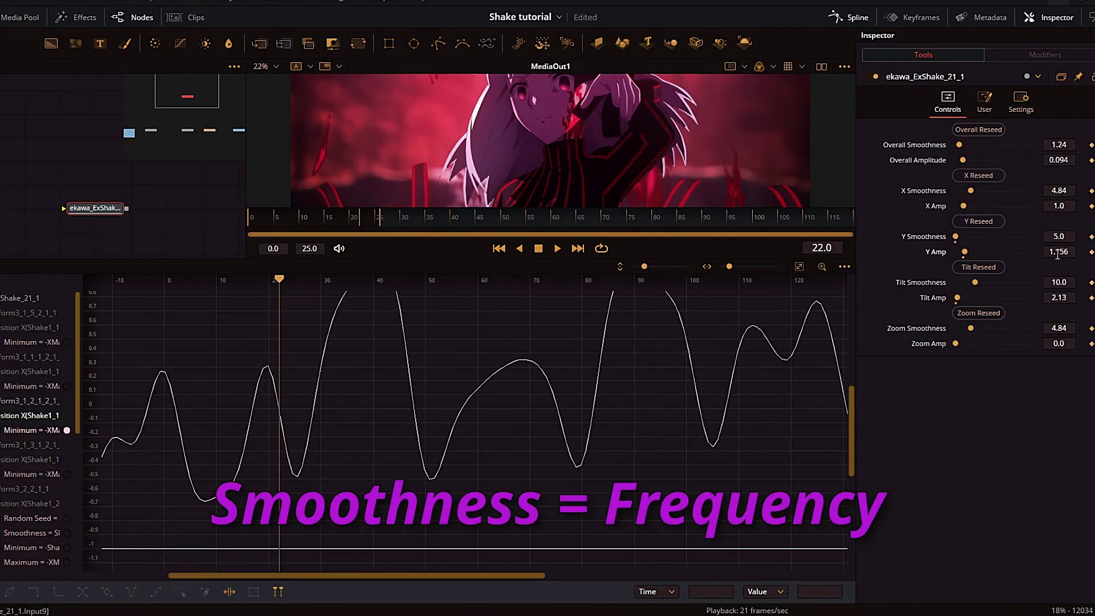
mouse_move(1057, 252)
mouse_down()
mouse_move(1042, 251)
mouse_move(1052, 252)
mouse_up()
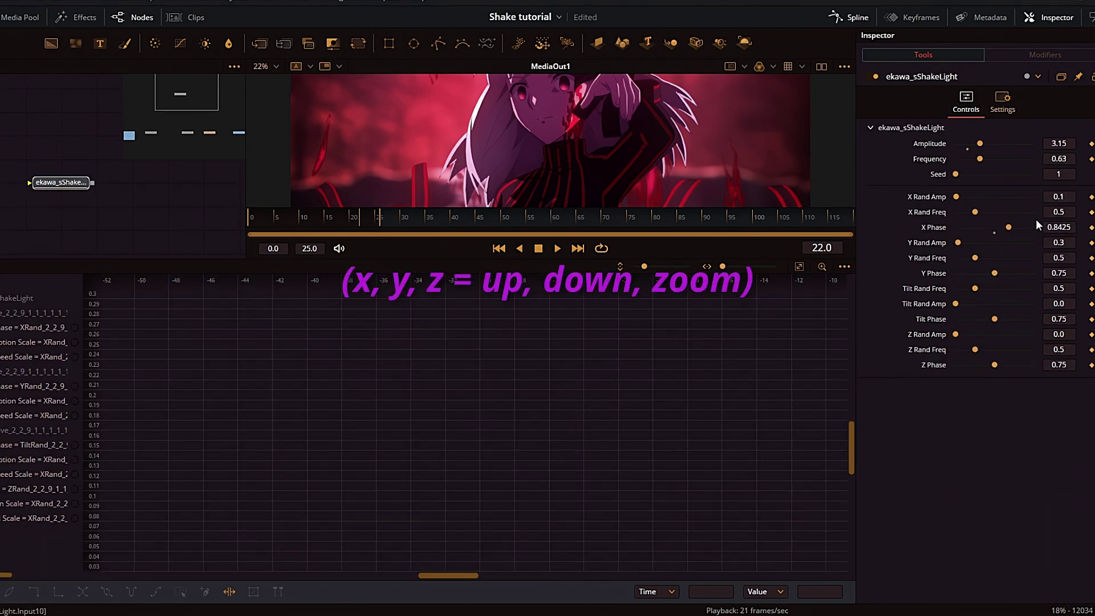
Step: Lower the X Phase and raise the Y Phase of the ekawa_sShakeLight node
drag(1009, 227, 971, 228)
drag(995, 273, 1008, 274)
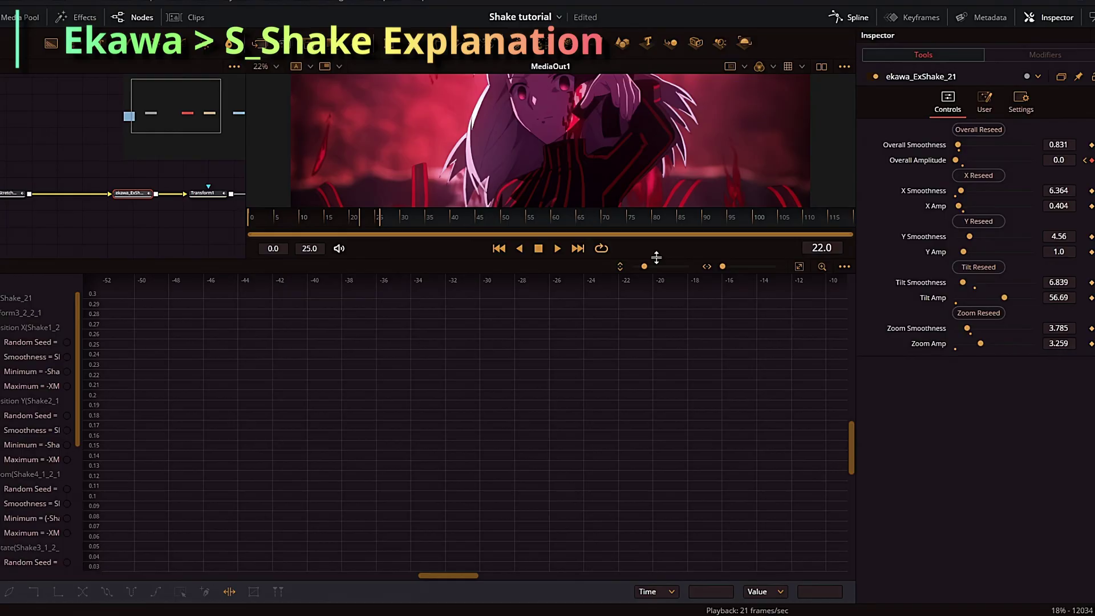
drag(664, 260, 641, 437)
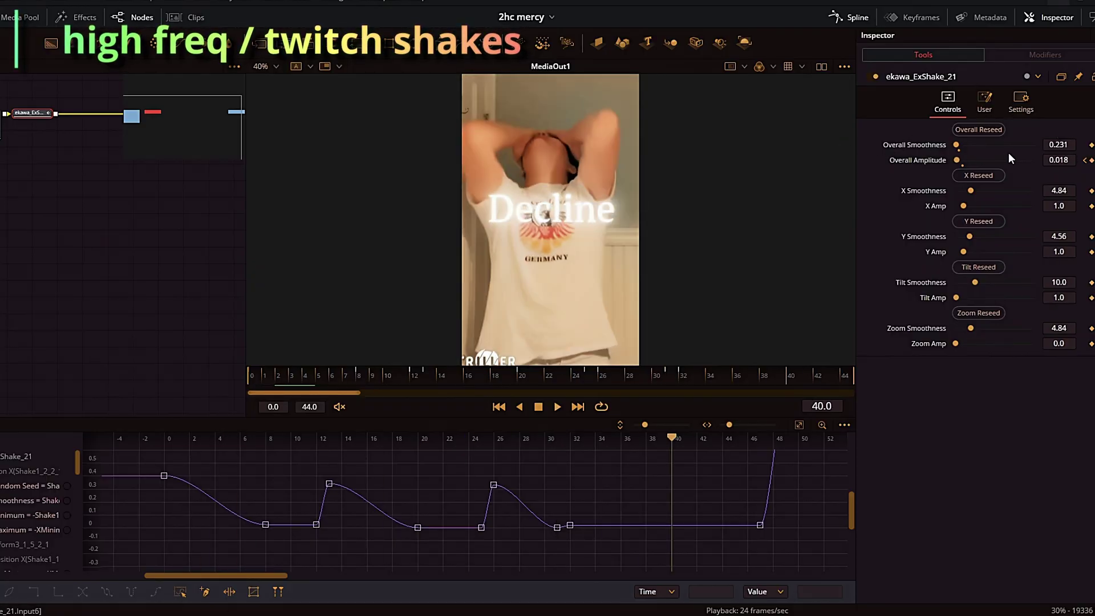
Step: Check the ExShake's motion blur setting in the 2hc mercy composition, set Overall Smoothness to 0.001 and scrub through the twitch shake
click(982, 102)
click(947, 103)
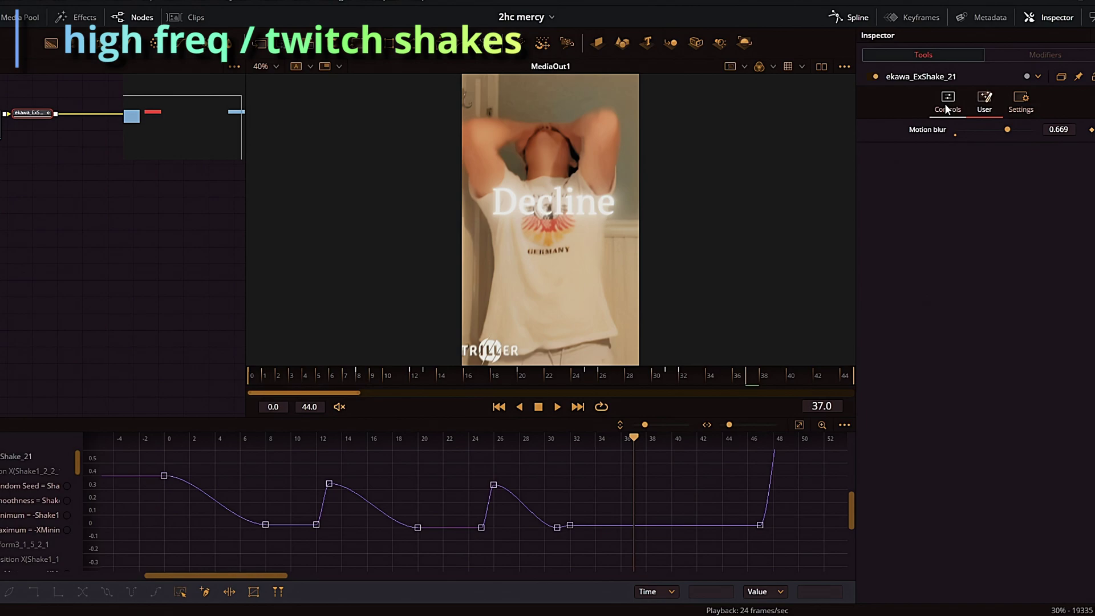
drag(1058, 144, 1037, 145)
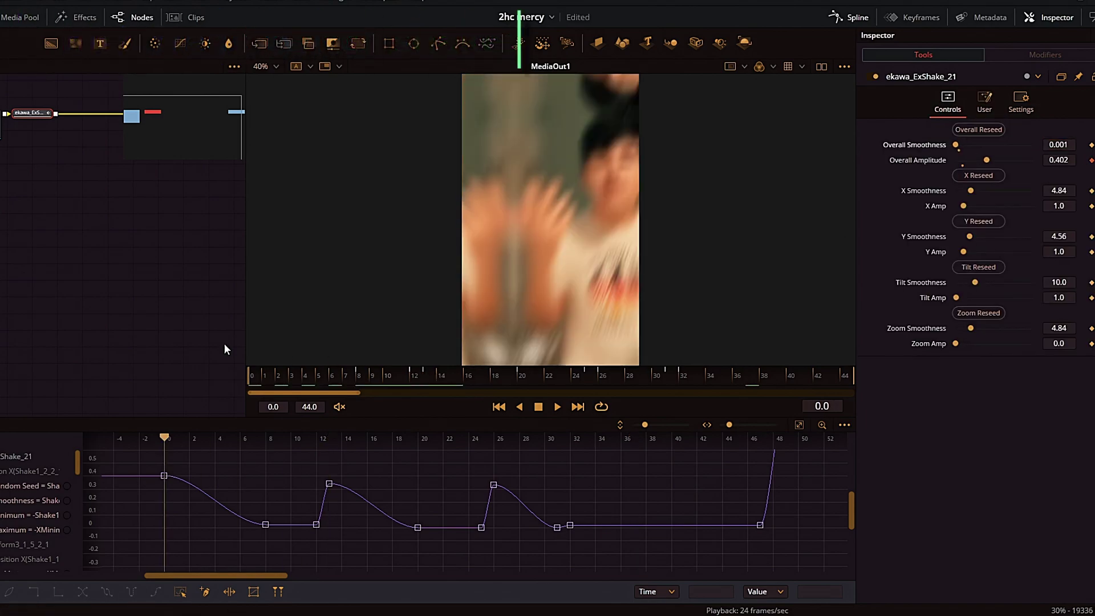
drag(401, 385, 380, 375)
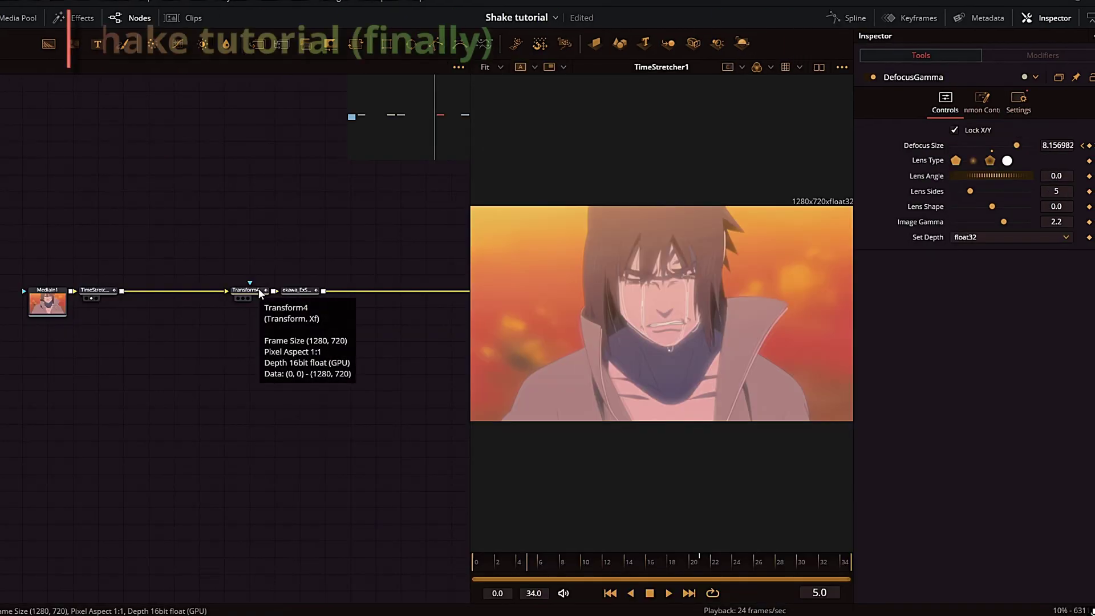
Step: Reshape Transform4's Size curve with a stronger ease-in, a steep drop after the peak and a long flat ease-out to the last keyframe
click(258, 289)
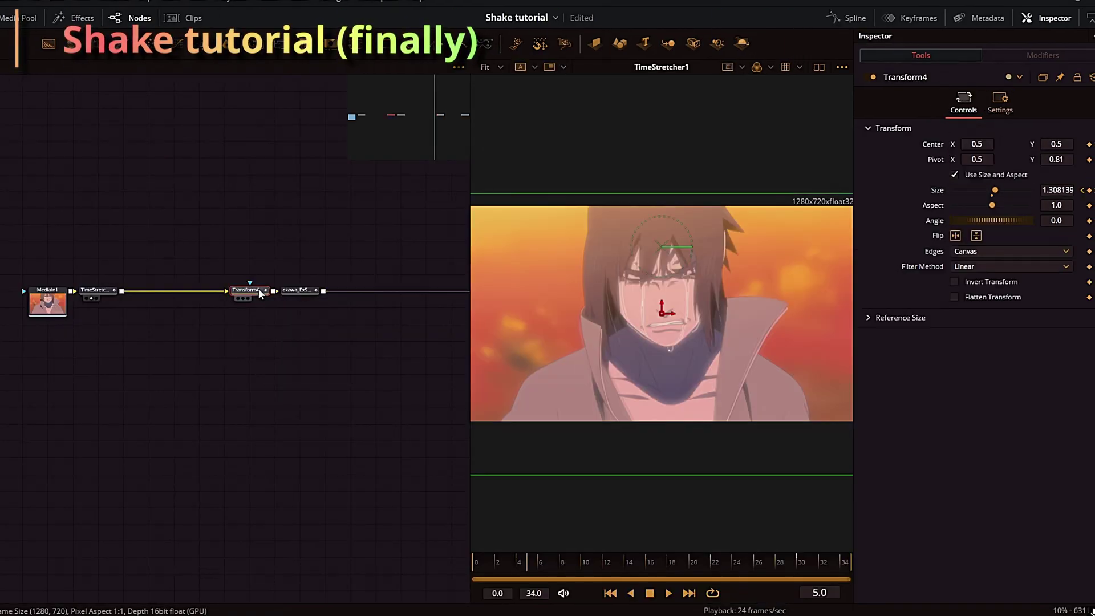
drag(265, 288, 243, 288)
drag(468, 255, 294, 252)
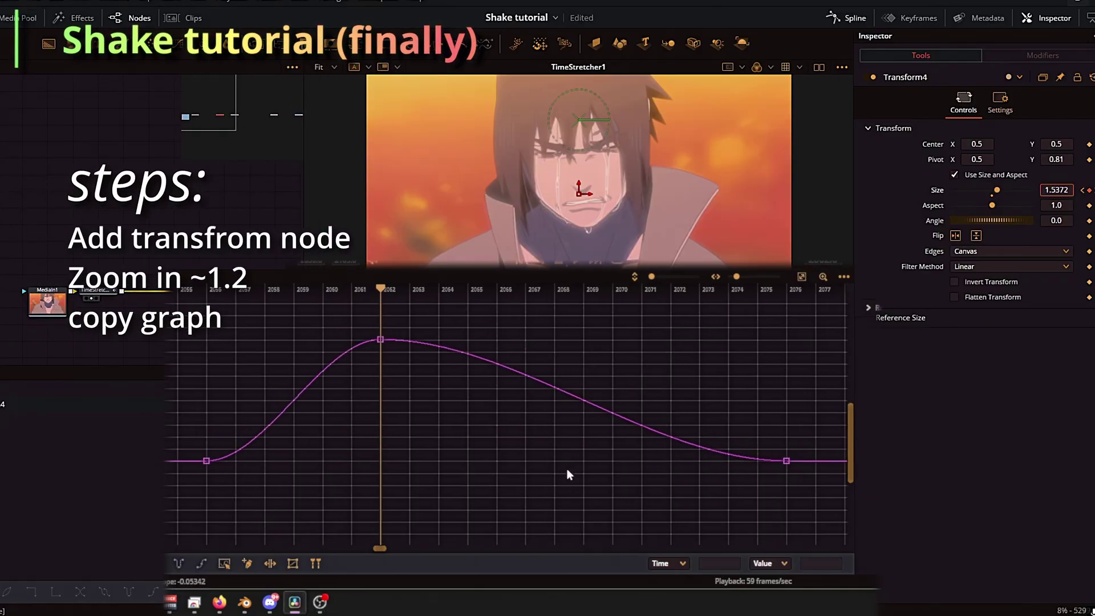
drag(469, 435, 410, 464)
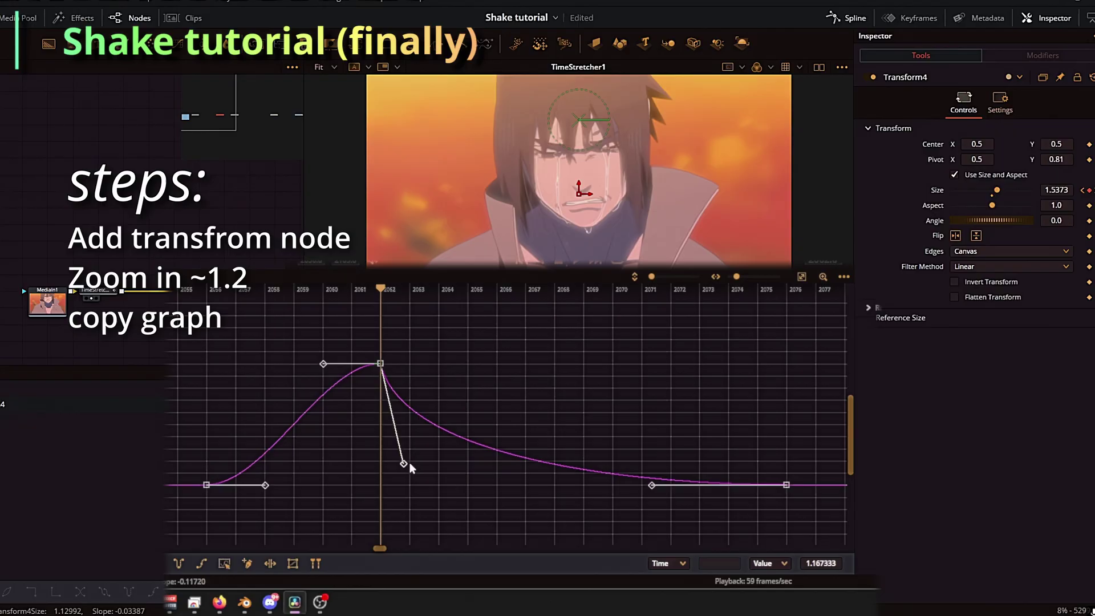
drag(652, 489, 461, 507)
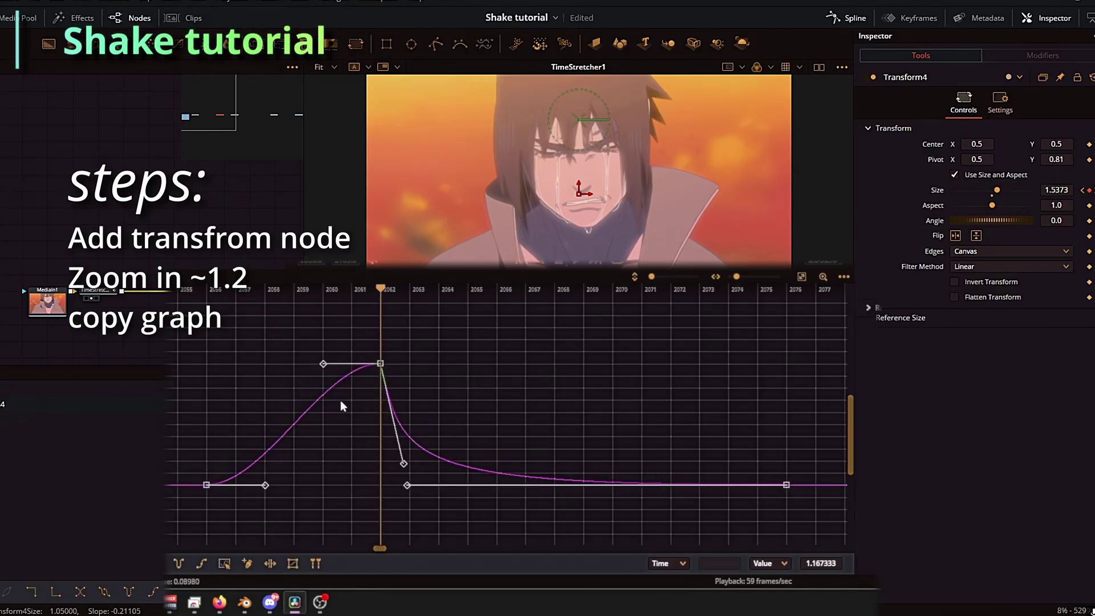
drag(265, 485, 330, 486)
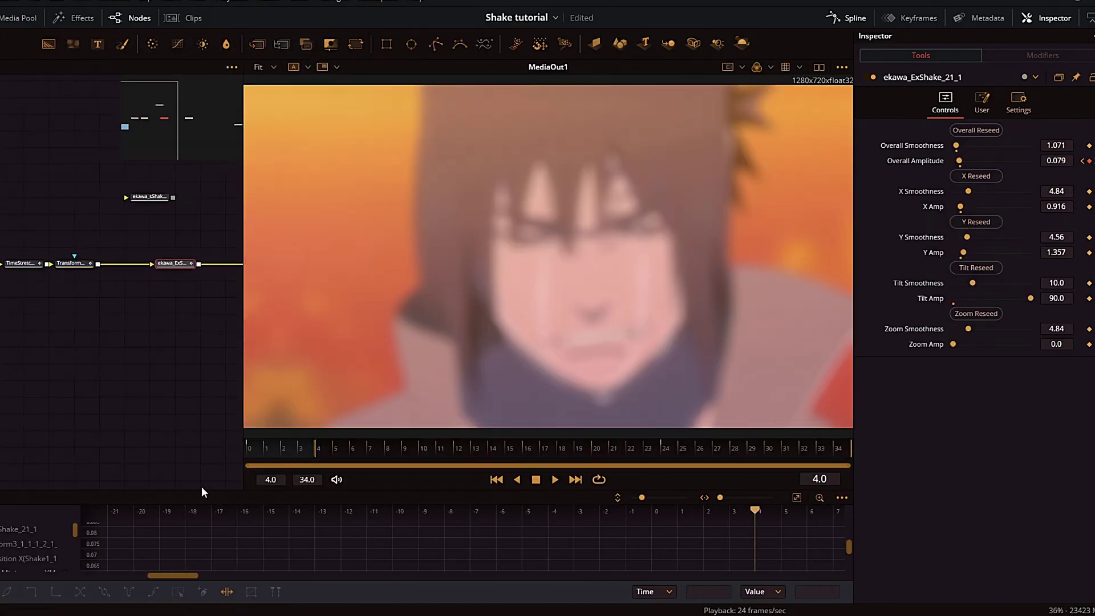
Step: Show the Overall Amplitude curve of ekawa_ExShake_21_1 with all keyframe handles and fine-tune the node's Overall Smoothness
drag(202, 488, 204, 346)
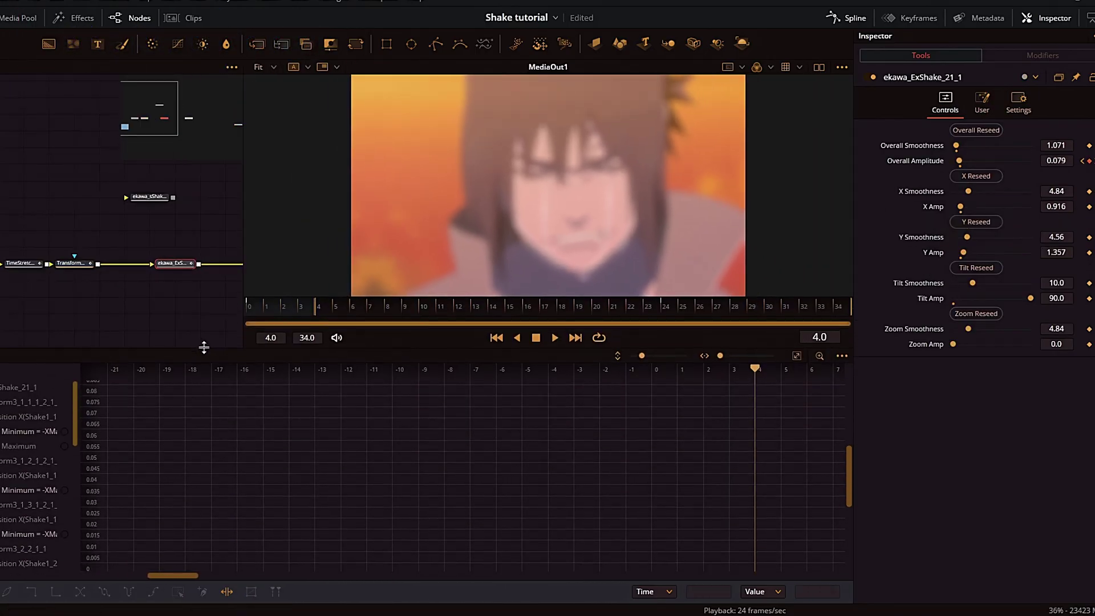
click(0, 451)
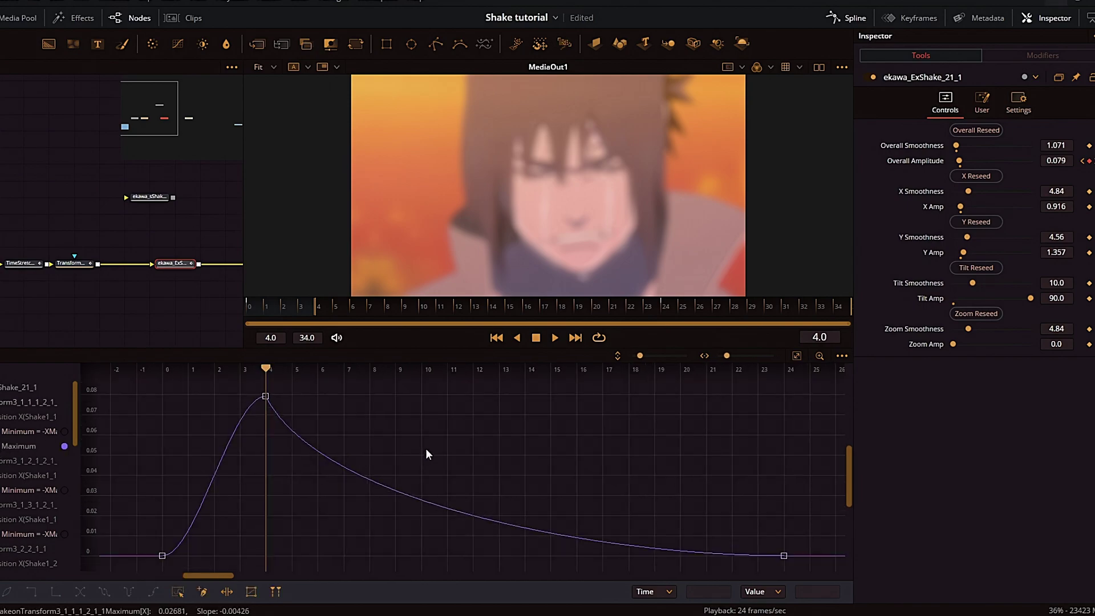
key(ctrl+a)
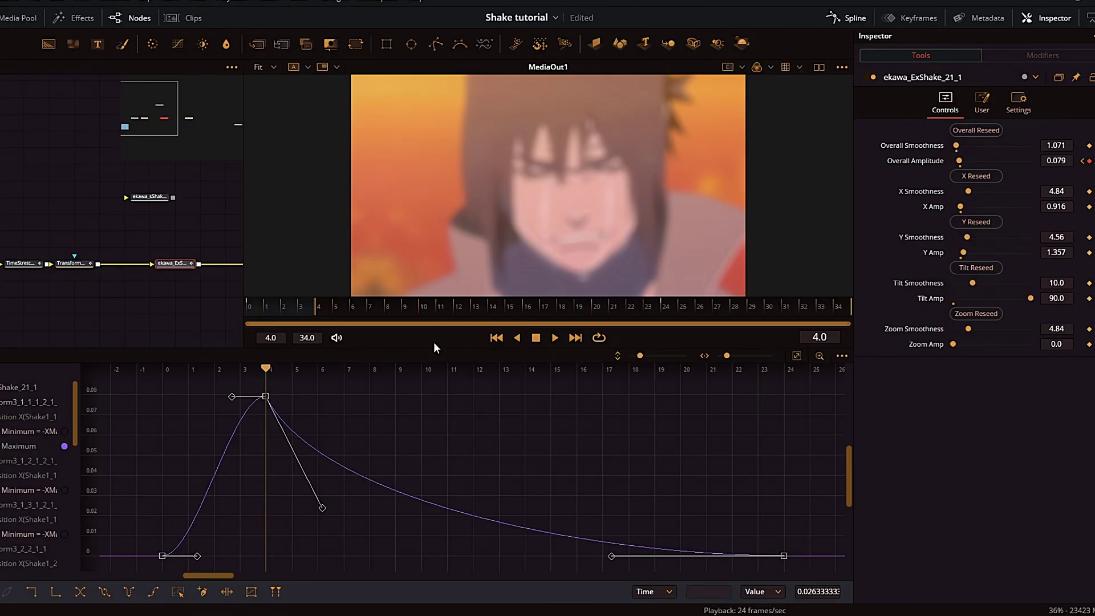
drag(433, 348, 433, 468)
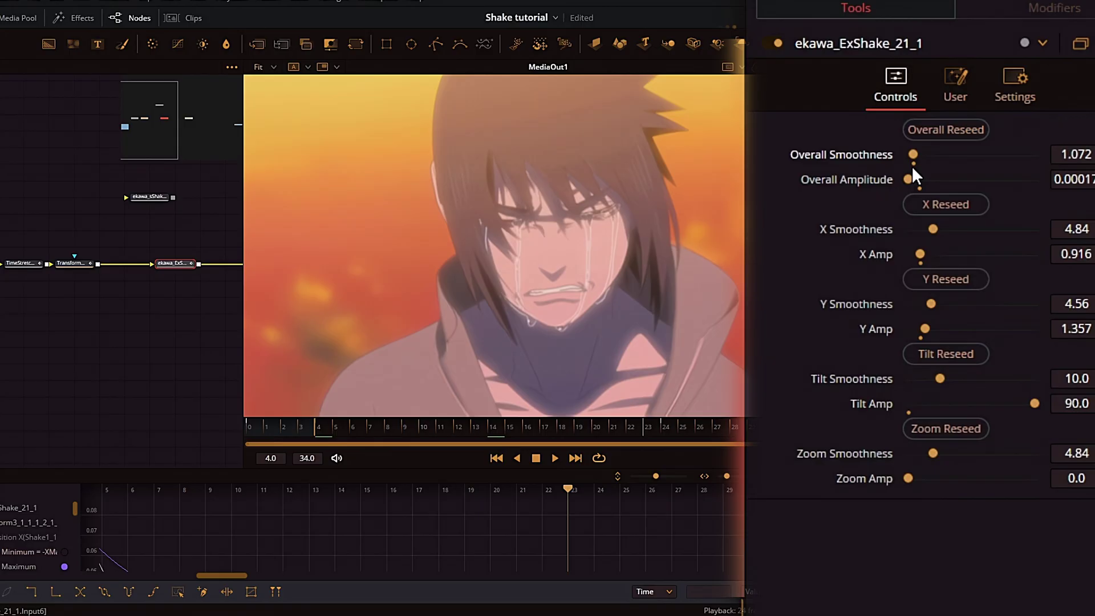
drag(956, 147, 958, 147)
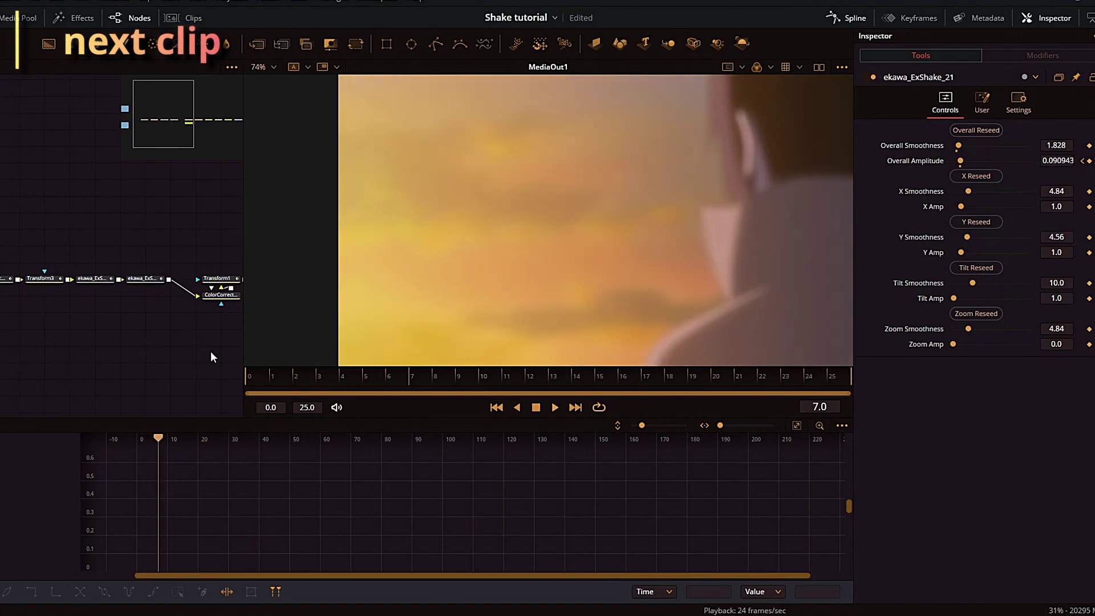
Step: Examine the next clip's Transform1, Transform2 and DirectionalBlur1 nodes while scrubbing through its frames
drag(198, 350, 44, 357)
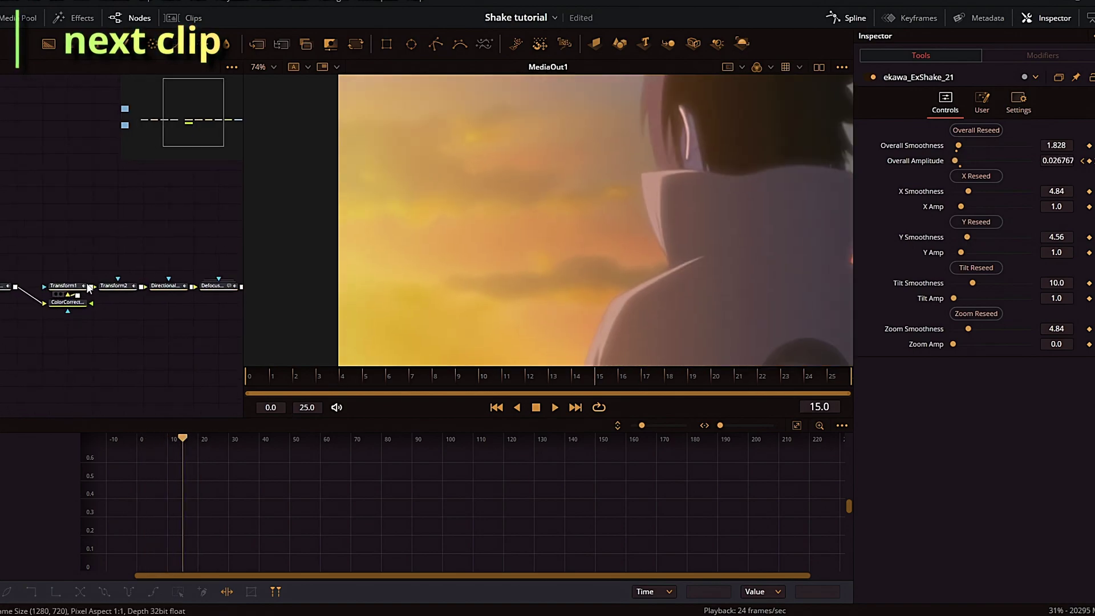
click(74, 288)
click(117, 291)
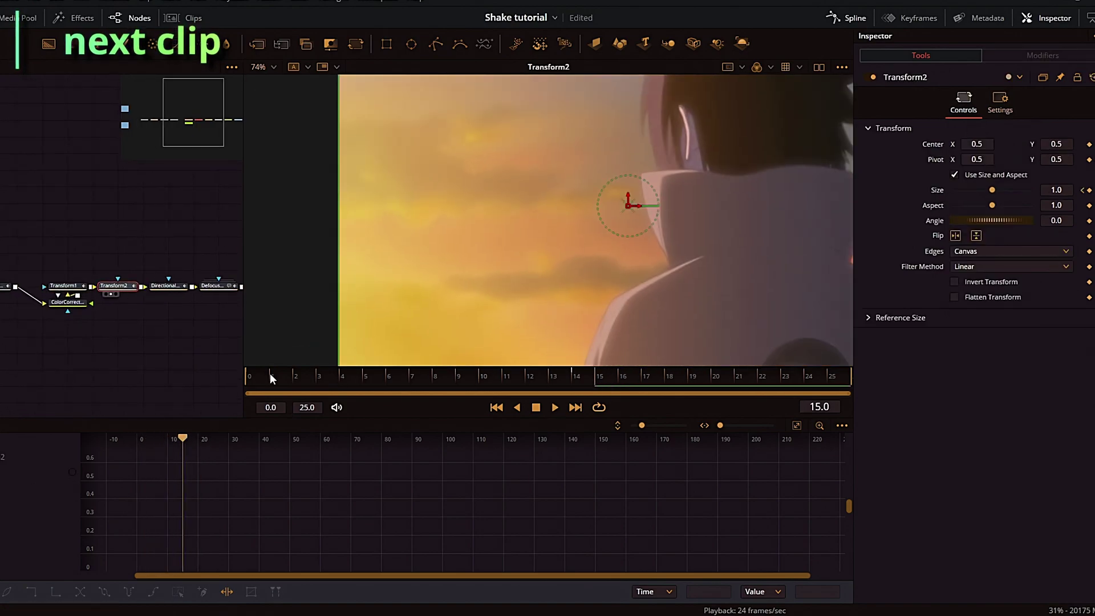
drag(271, 375, 533, 398)
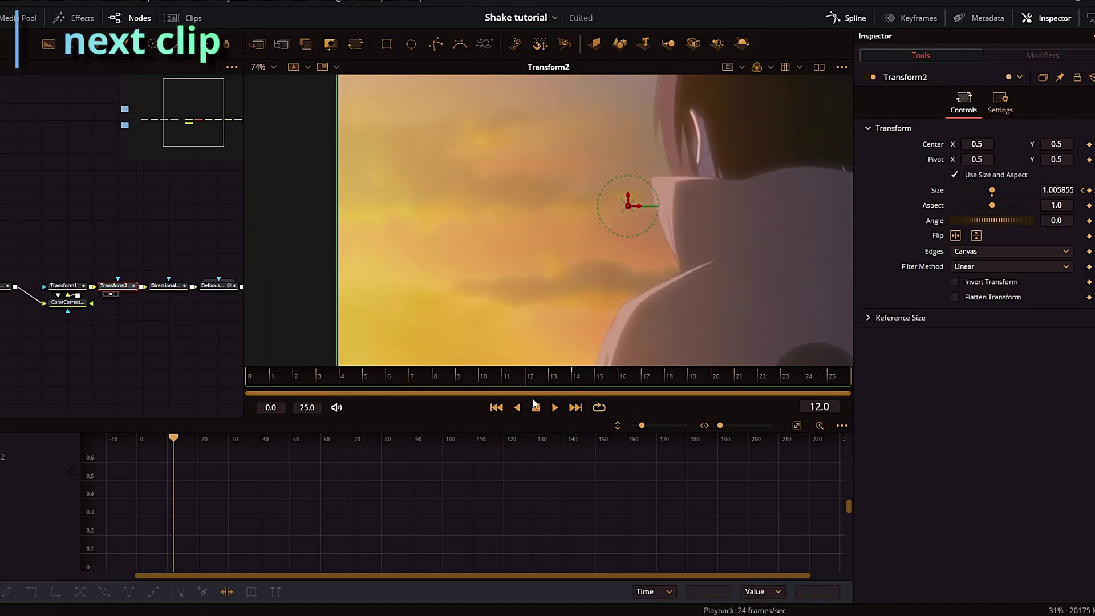
click(171, 286)
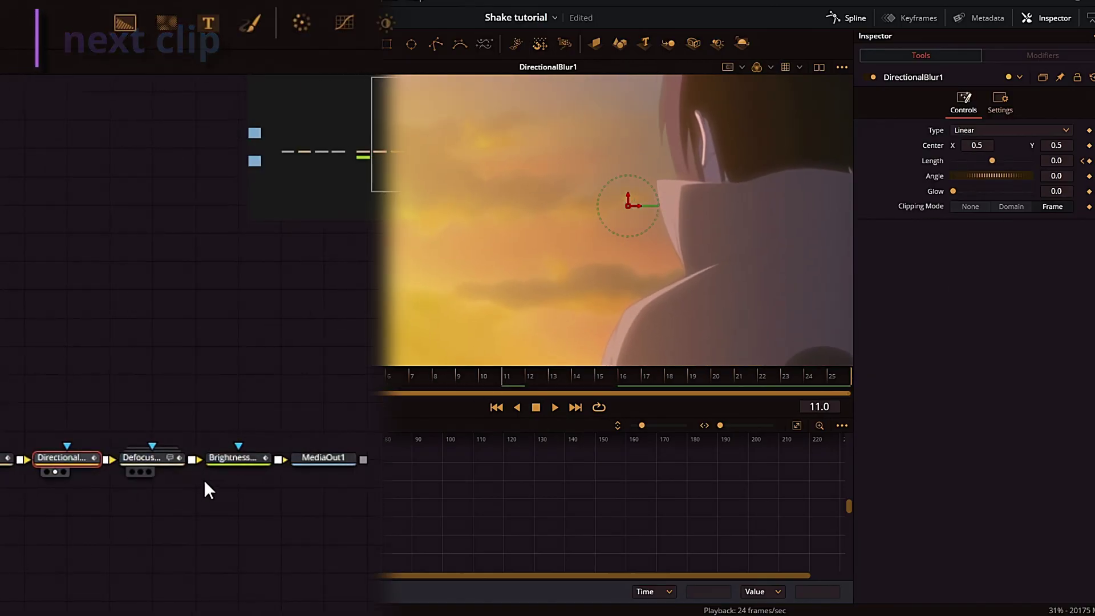
Step: Play the clip, show ekawa_ExShake_21's Overall Amplitude curve with its keyframe handles and scrub through the frames to examine the shake's ease-out
click(252, 457)
key(space)
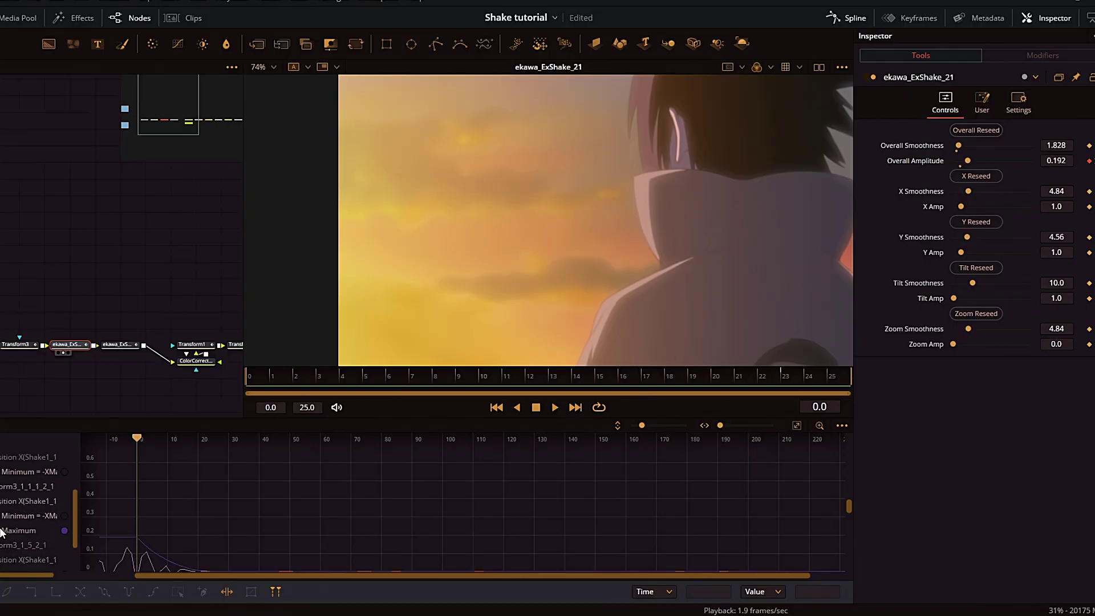
key(ctrl+f)
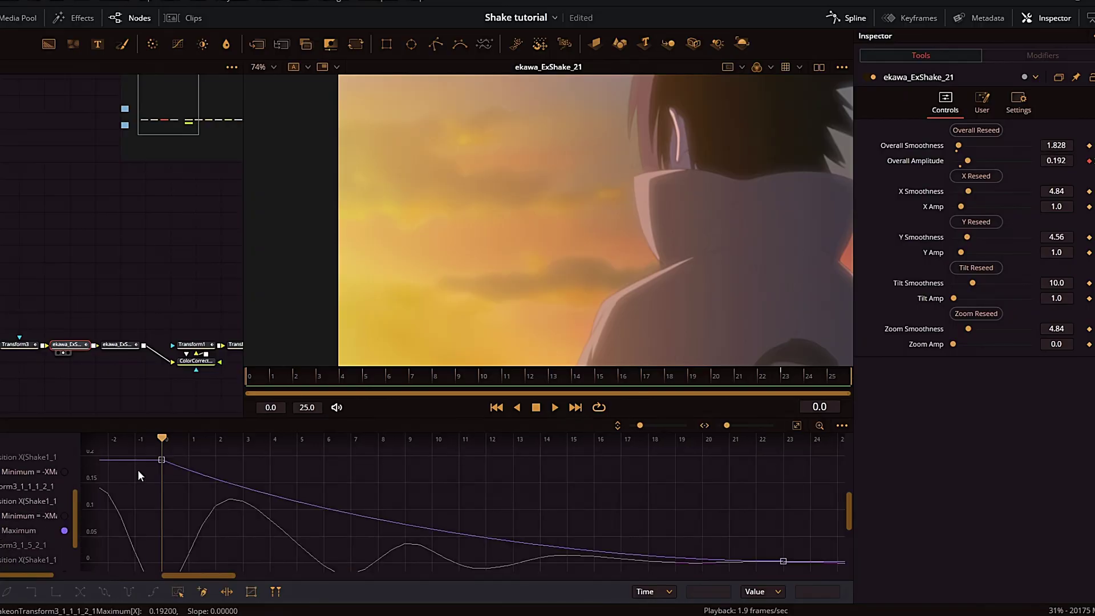
drag(133, 467, 829, 585)
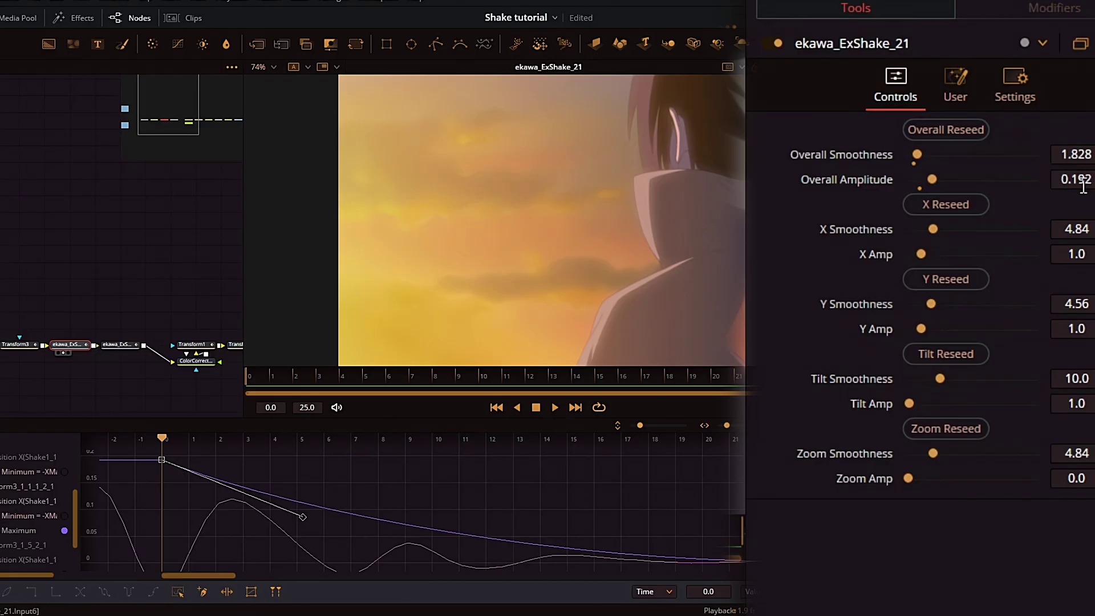
drag(315, 374, 809, 382)
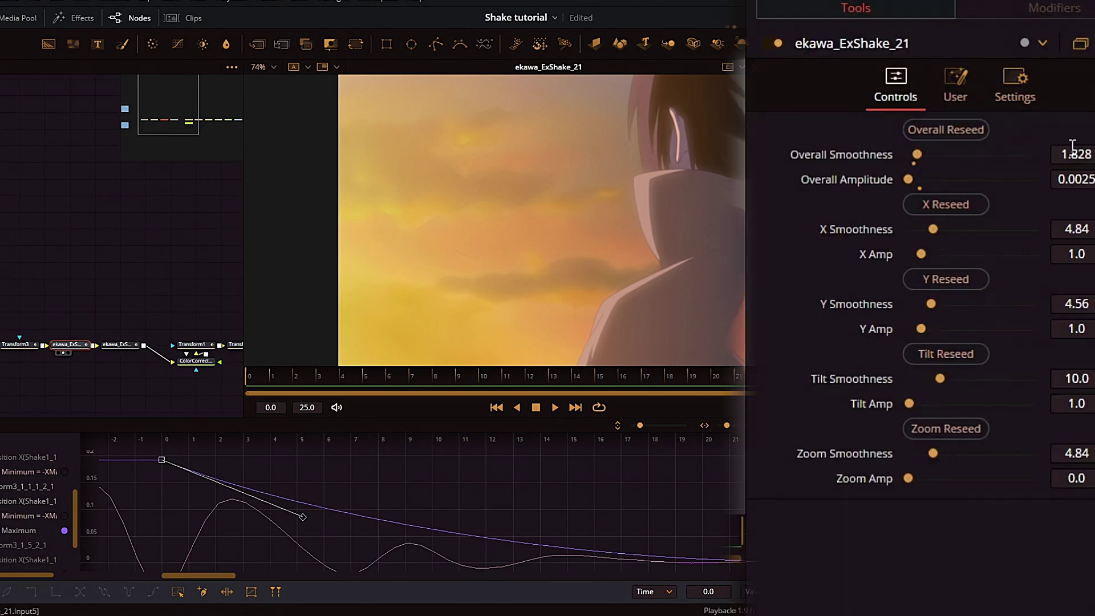
Step: Examine ekawa_ExShake_21_1 by scrubbing the clip's second half and showing the node's Overall Amplitude curve around its keyframes at frames 17 and 25
click(120, 344)
drag(667, 374, 806, 368)
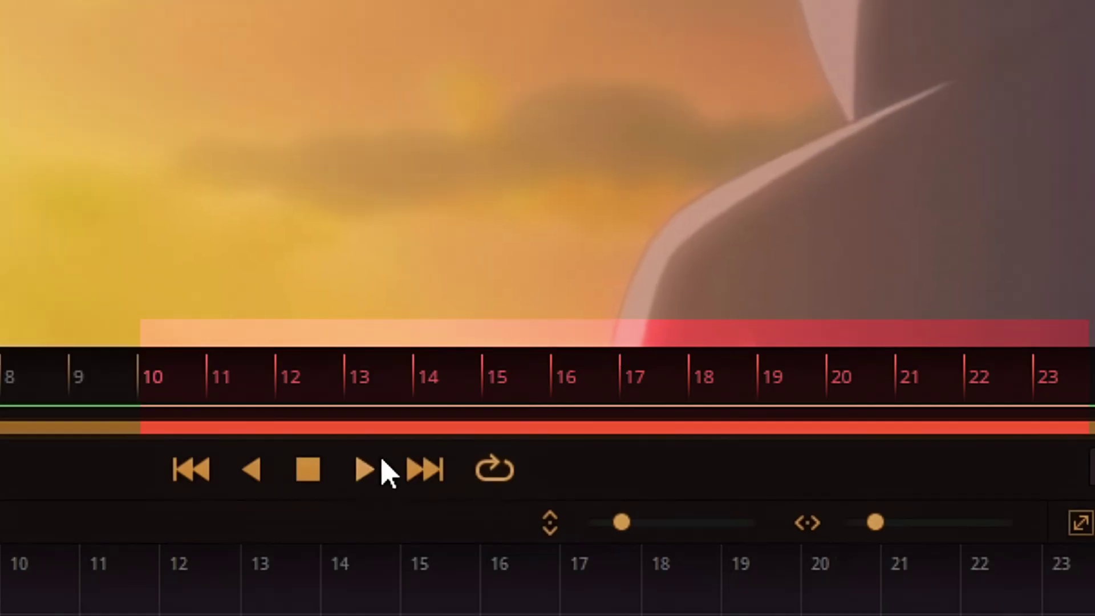
drag(479, 399, 536, 402)
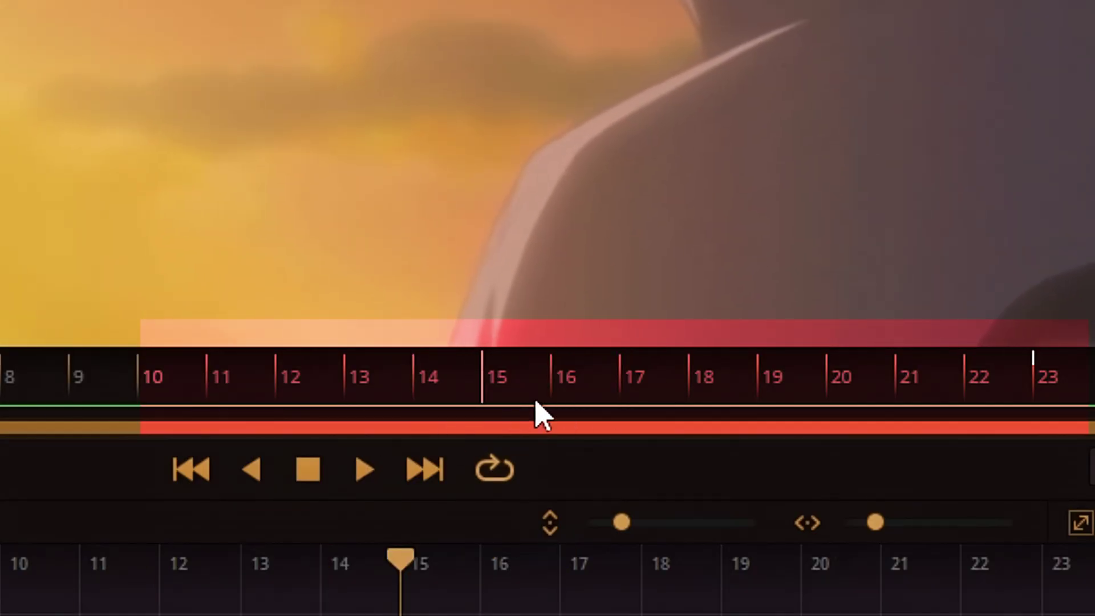
click(542, 391)
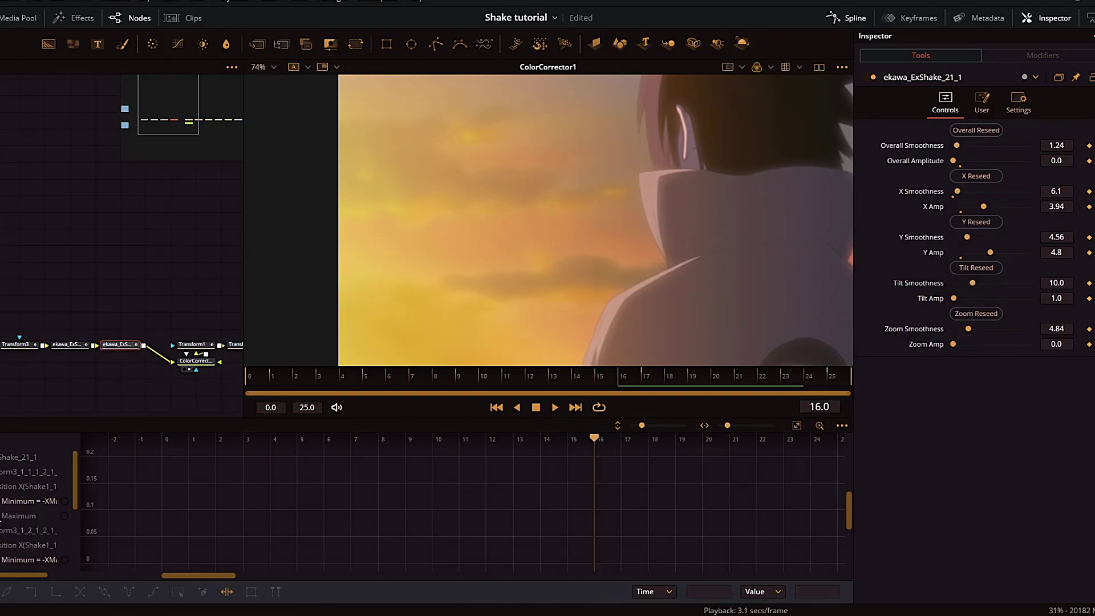
click(1, 516)
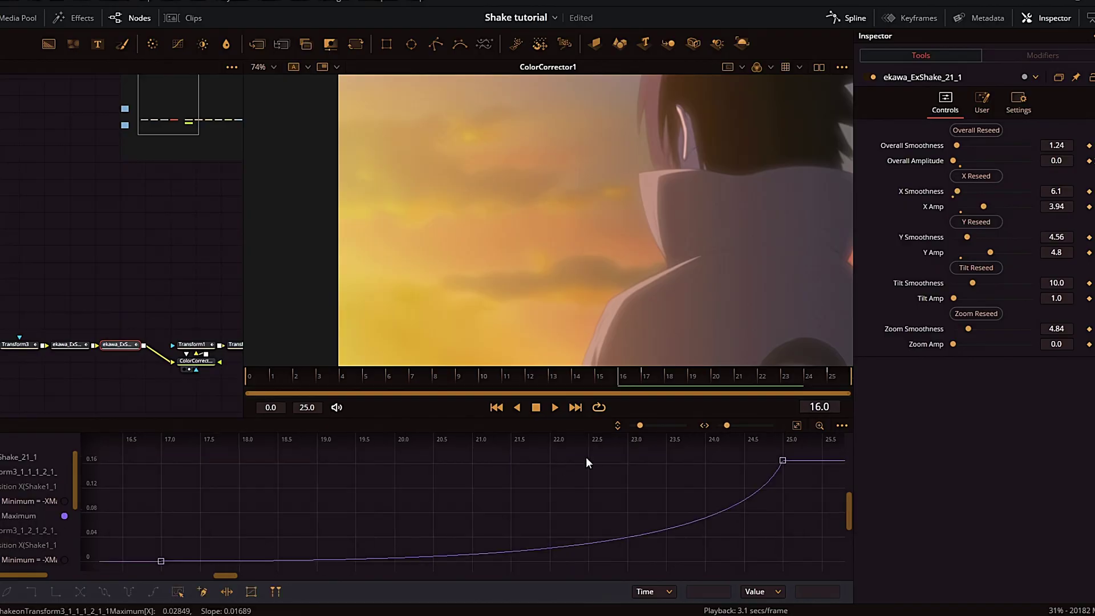
scroll(562, 507, down, 2)
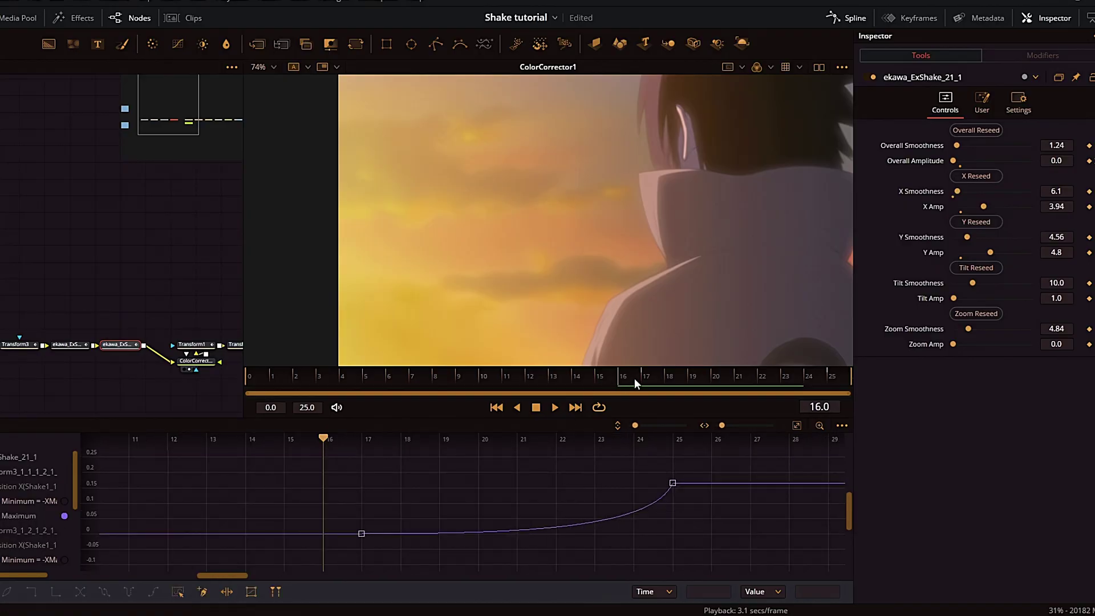
drag(634, 378, 711, 388)
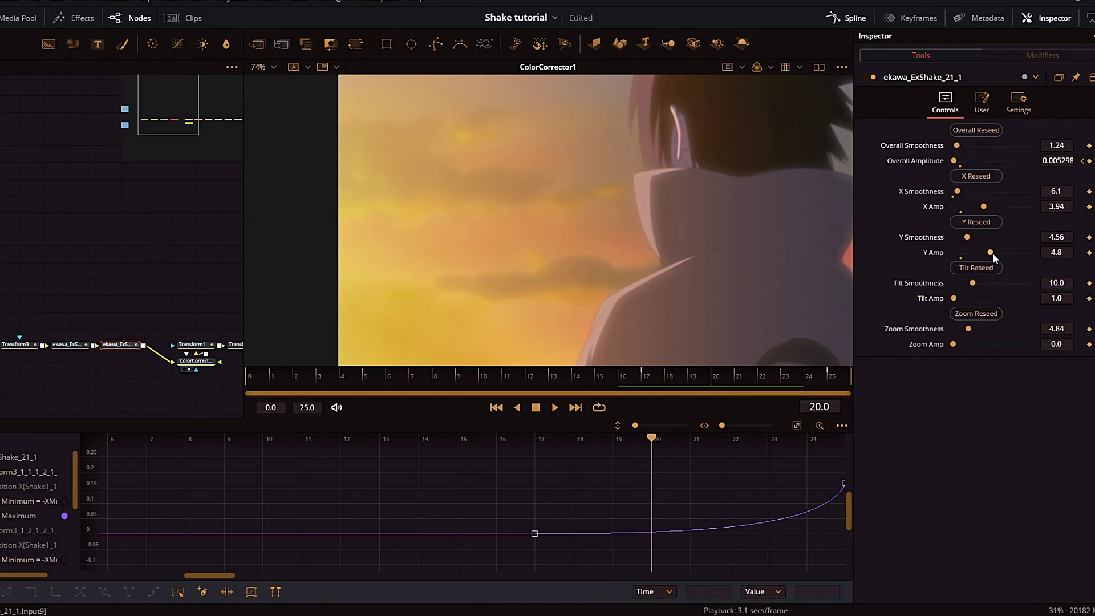
Step: Set the Y Amp of ekawa_ExShake_21_1 to 4.88 and preview the shake from frame 17 to 25
drag(992, 252, 993, 252)
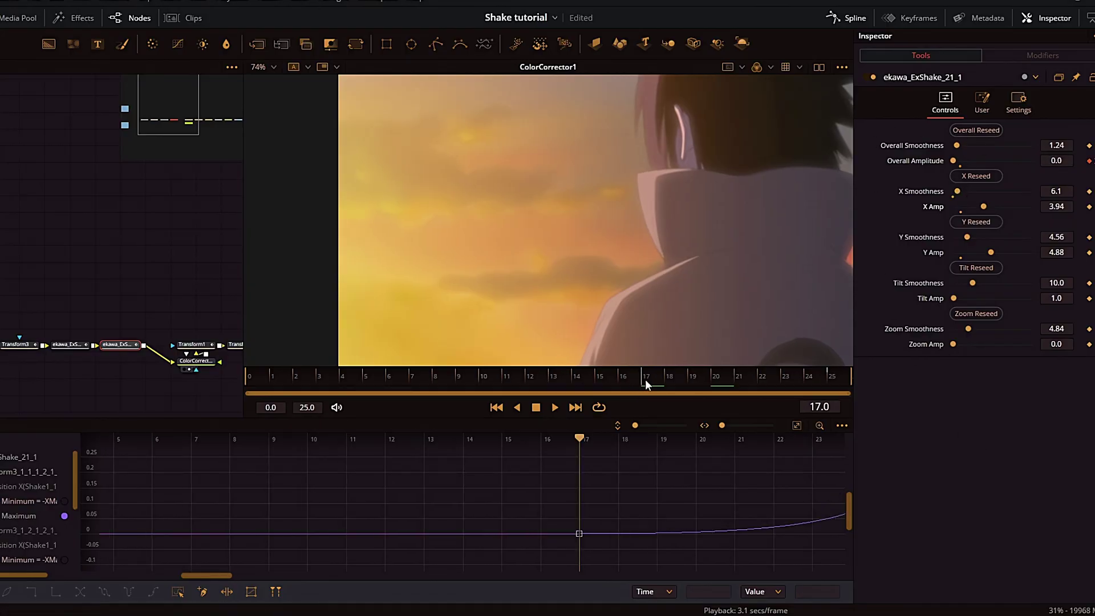
drag(647, 378, 844, 393)
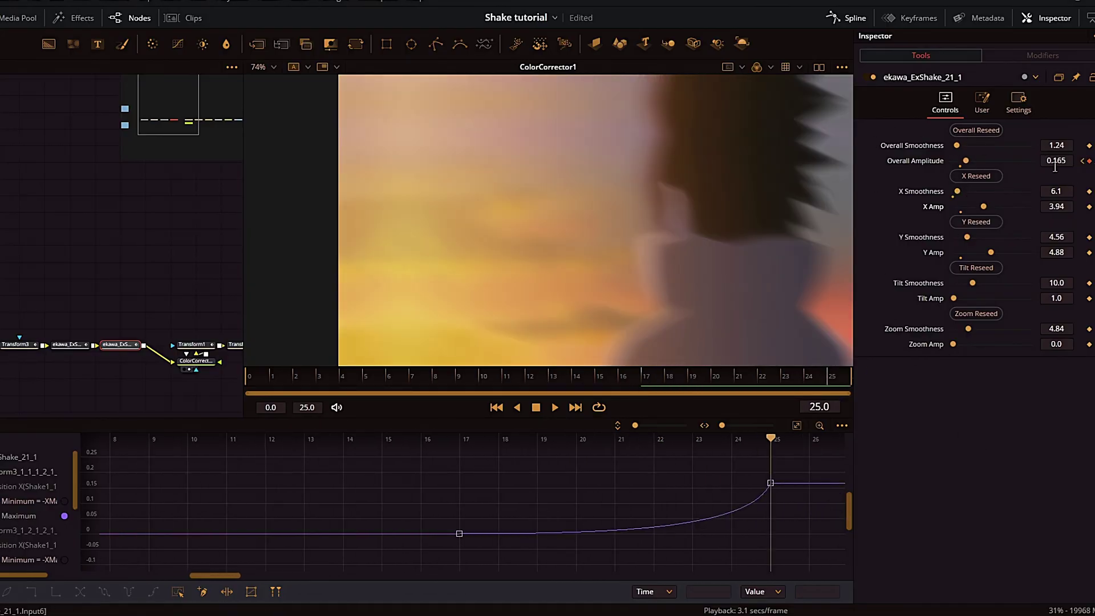
key(space)
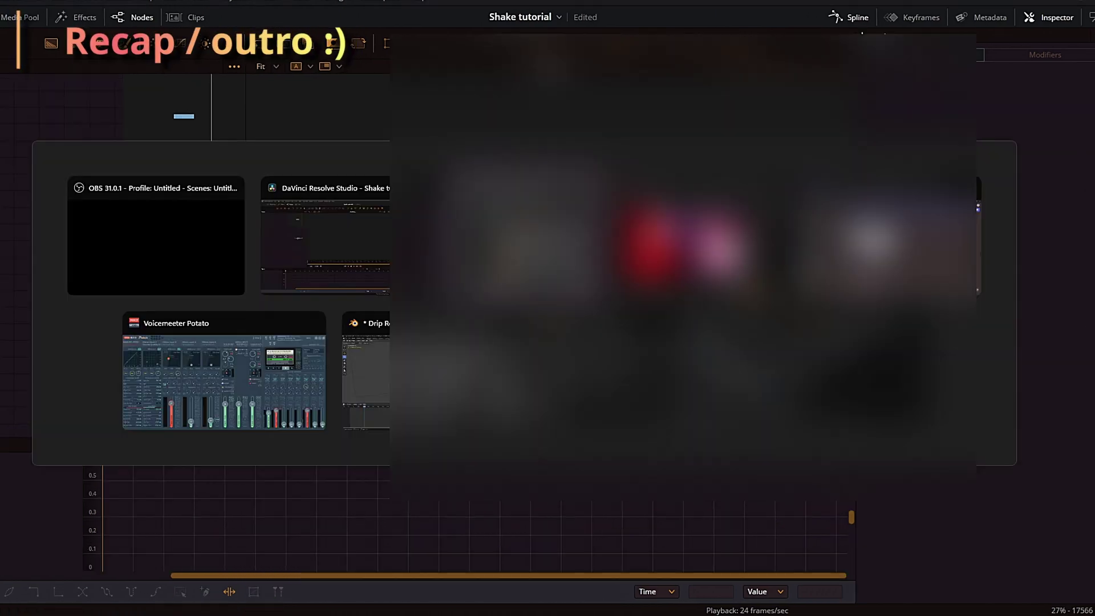
Step: Set the Zoom Smoothness to 3.15 and the Zoom Amp to 6.06 on ekawa_ExShake_21 in the pink-haired character's composition
click(71, 257)
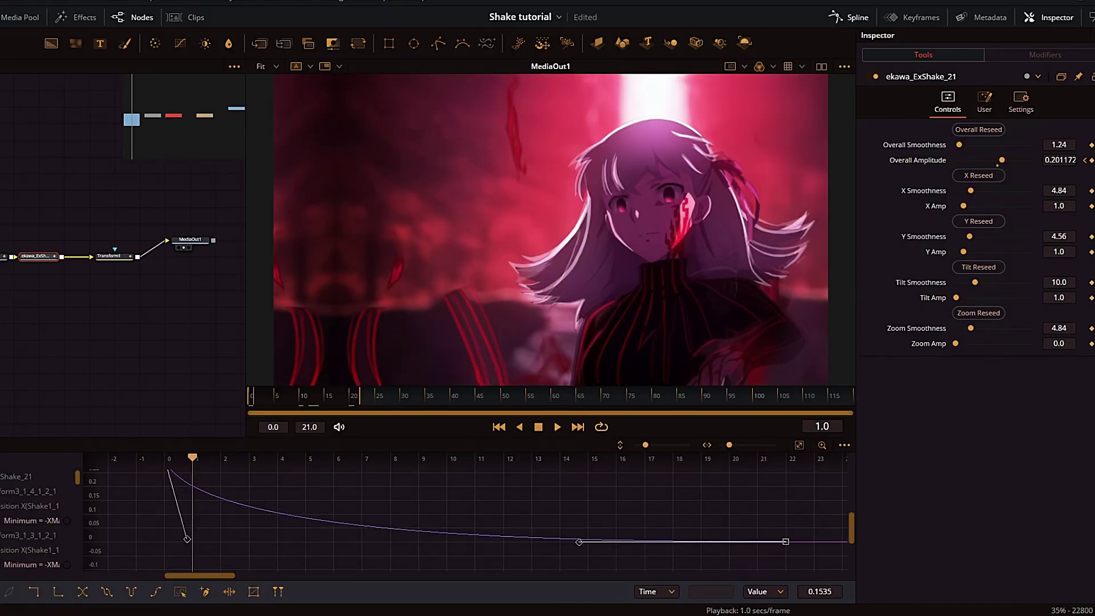
drag(955, 343, 980, 344)
mouse_move(970, 328)
mouse_down()
mouse_move(992, 326)
mouse_move(964, 331)
mouse_up()
drag(980, 343, 1003, 344)
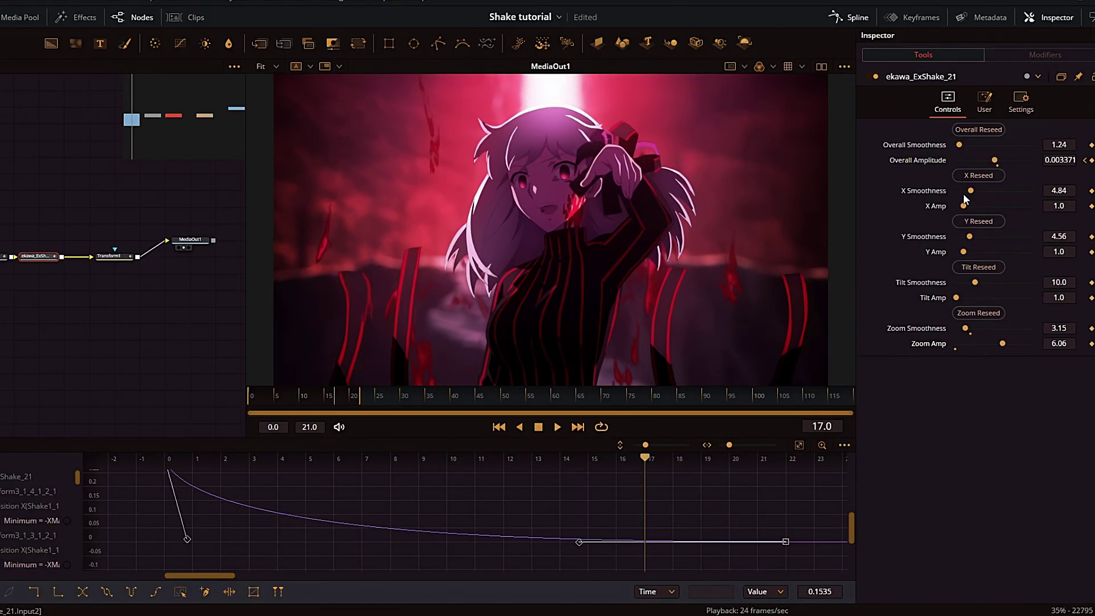